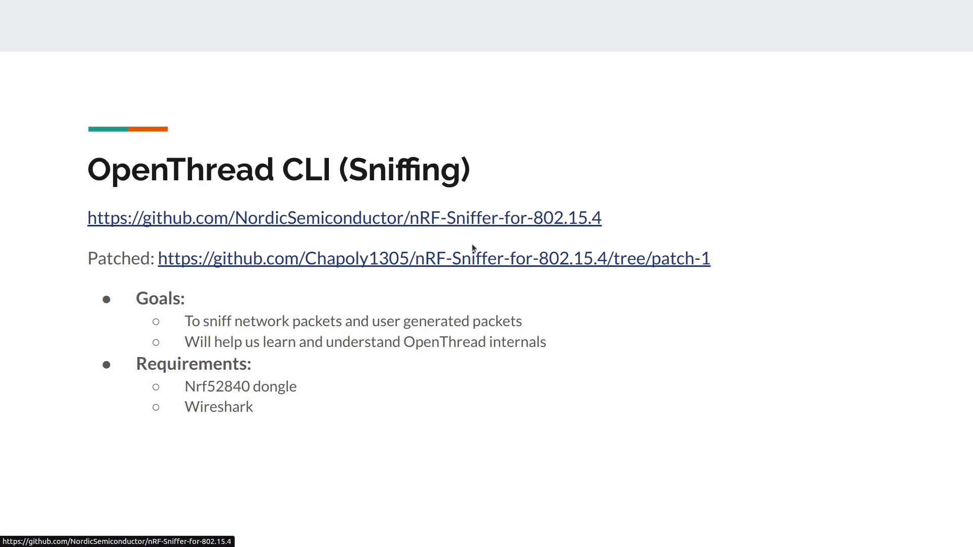
# Step: Open Nordic's nRF-Sniffer-for-802.15.4 repository from the slide, look through its nrf802154_sniffer folder and return to the repository root
pyautogui.click(446, 224)
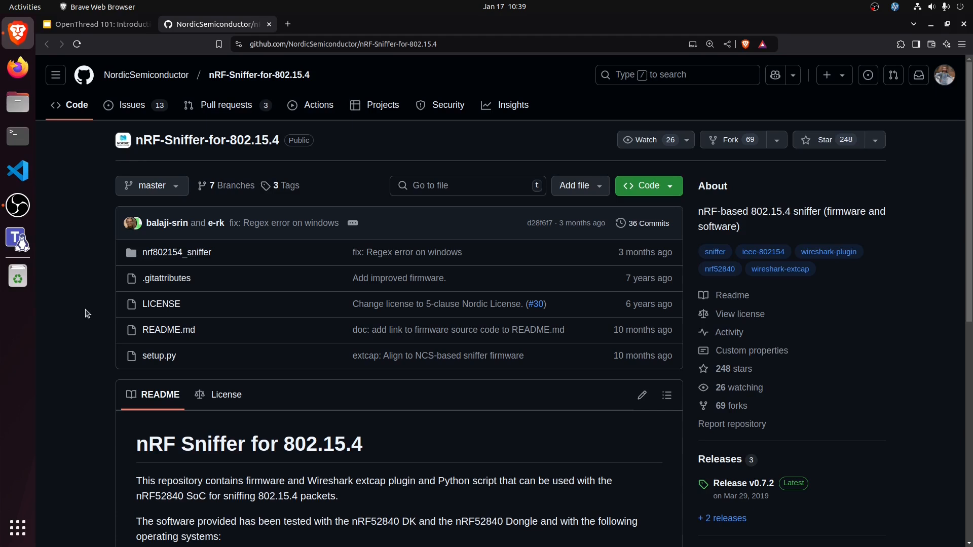
pyautogui.click(167, 252)
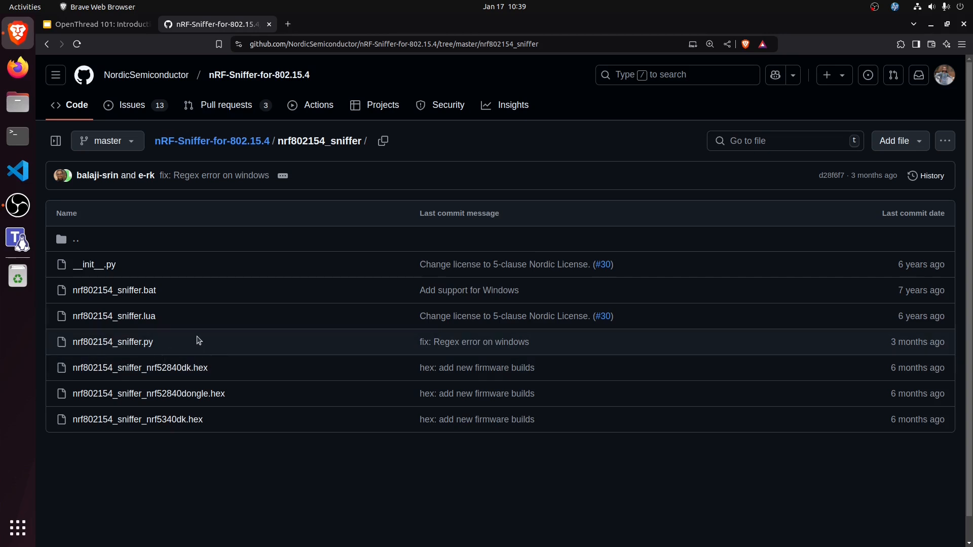
pyautogui.click(47, 44)
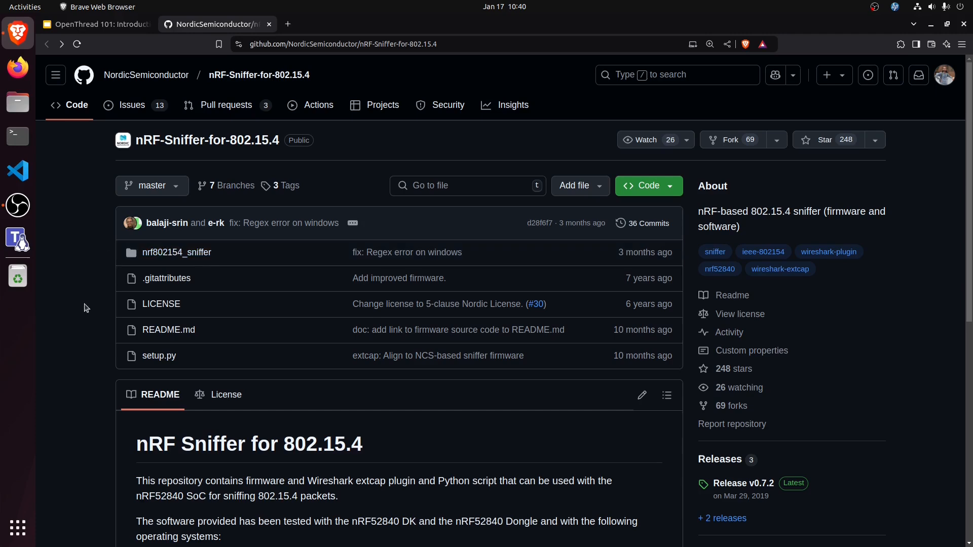
# Step: Open the pull request "Fix #58 nrf802154_sniffer.py doesn't exit" and review its changed files
pyautogui.click(221, 107)
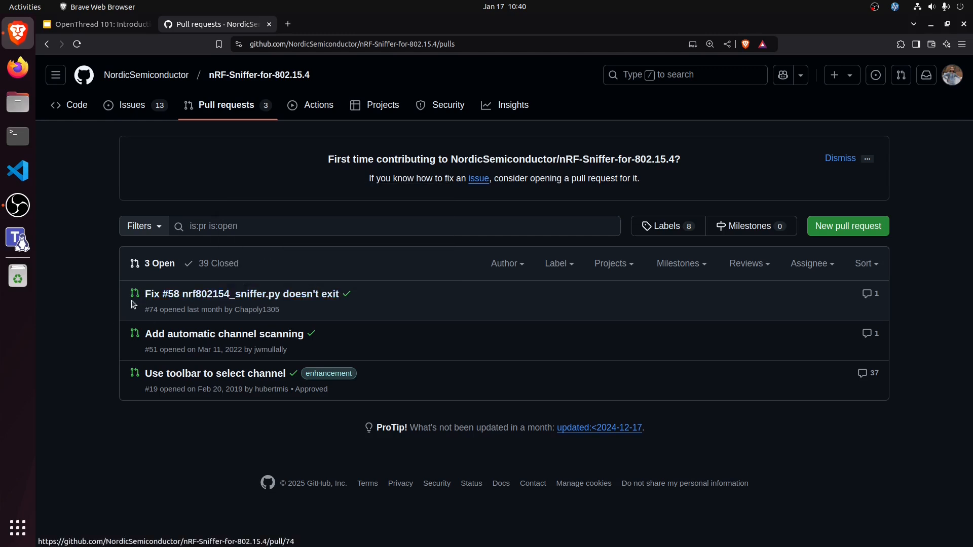
pyautogui.moveTo(290, 300)
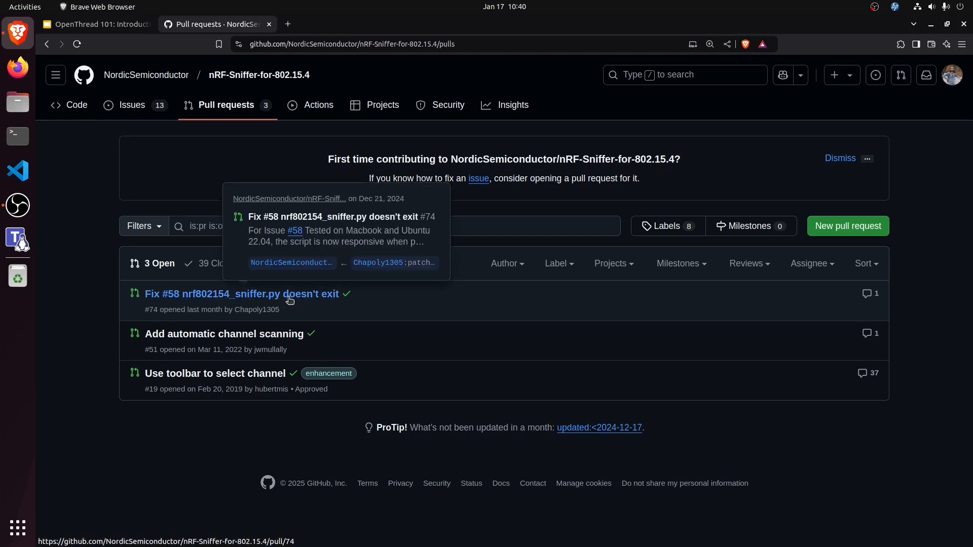
pyautogui.click(290, 299)
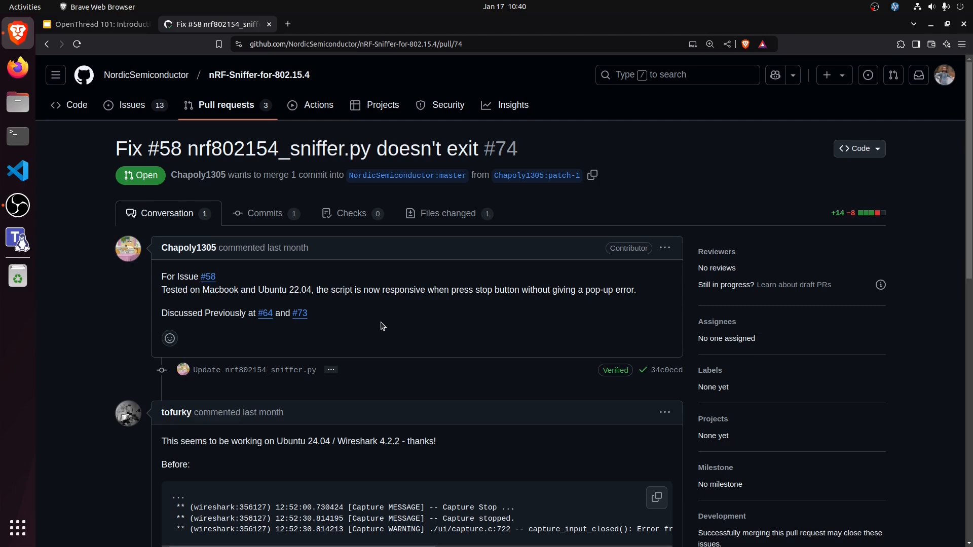
pyautogui.click(451, 219)
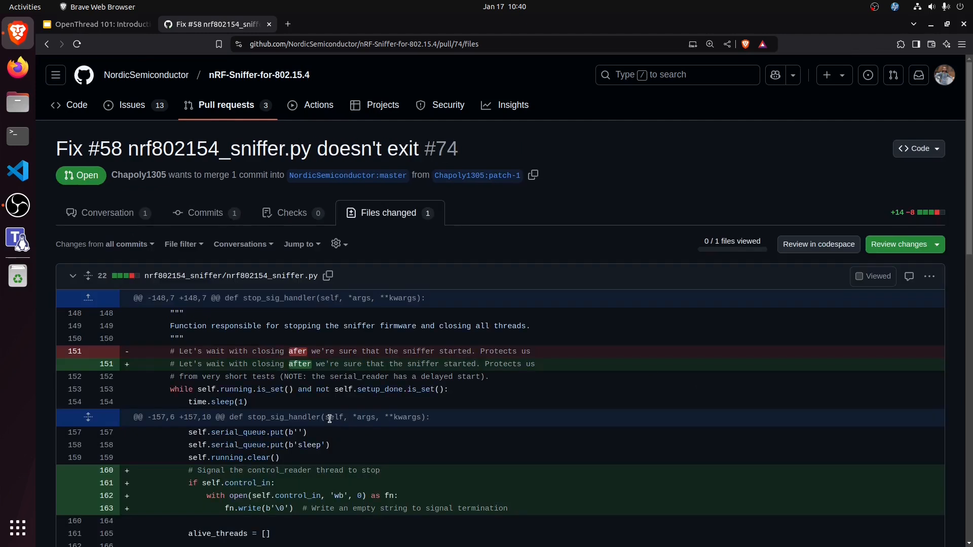
pyautogui.scroll(-5, 264, 352)
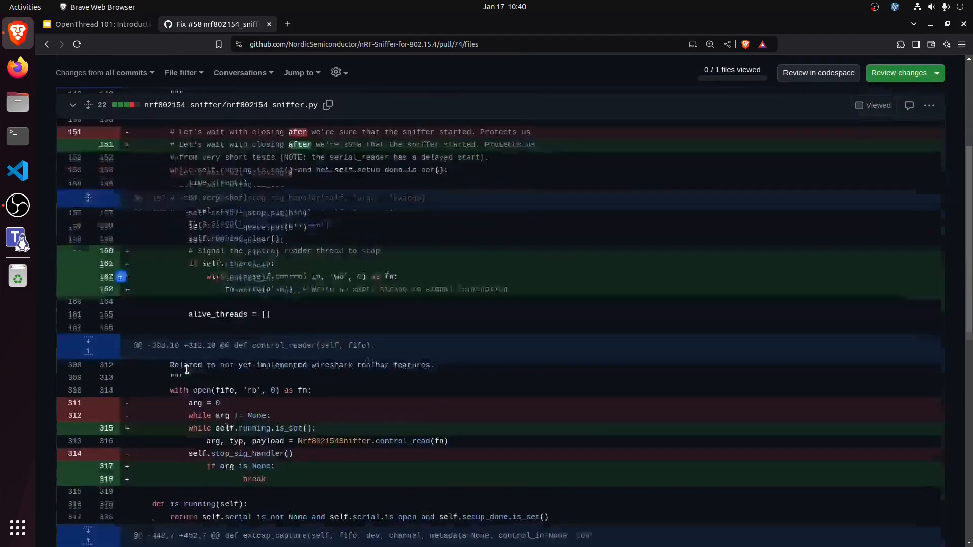
pyautogui.scroll(-7, 210, 361)
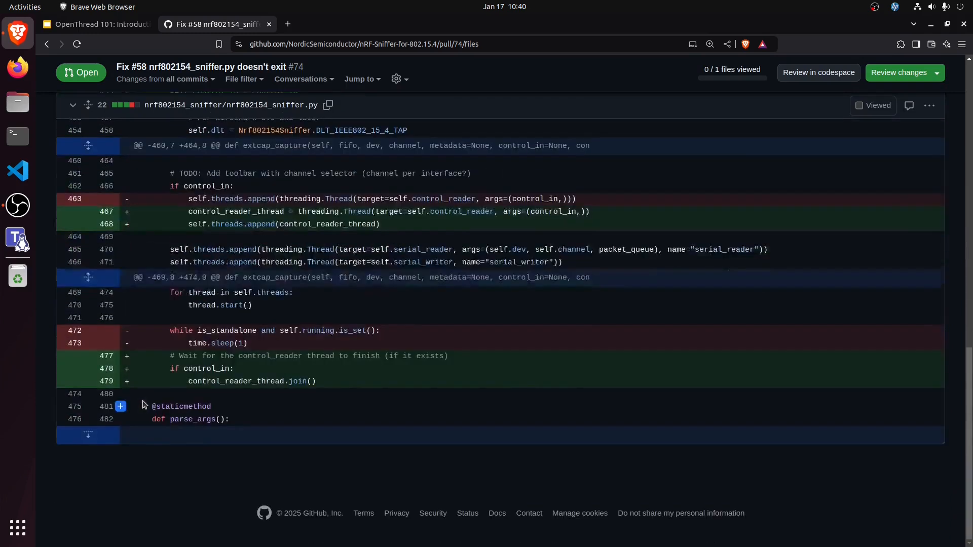
pyautogui.scroll(12, 143, 404)
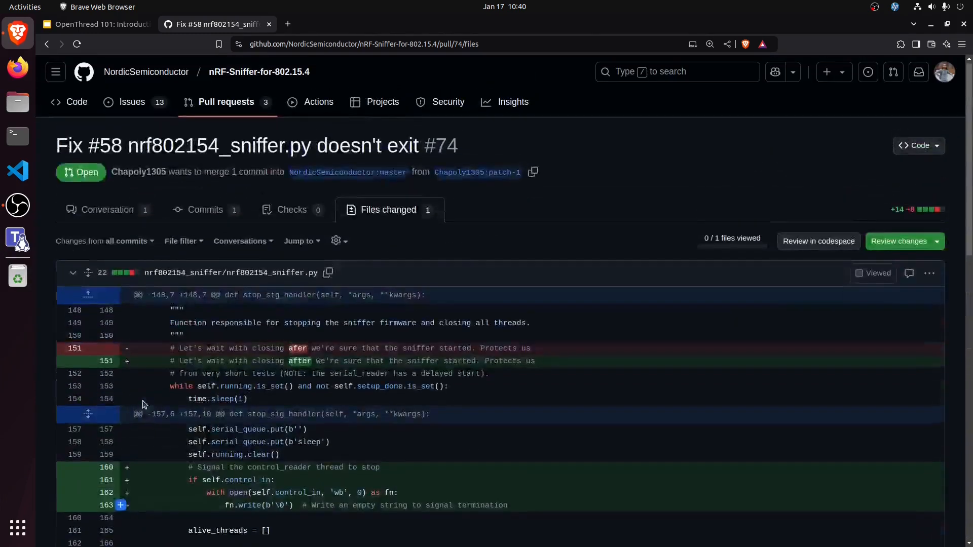
# Step: Go to the pull request's source branch patch-1 and copy the forked repository's SSH clone URL
pyautogui.click(44, 50)
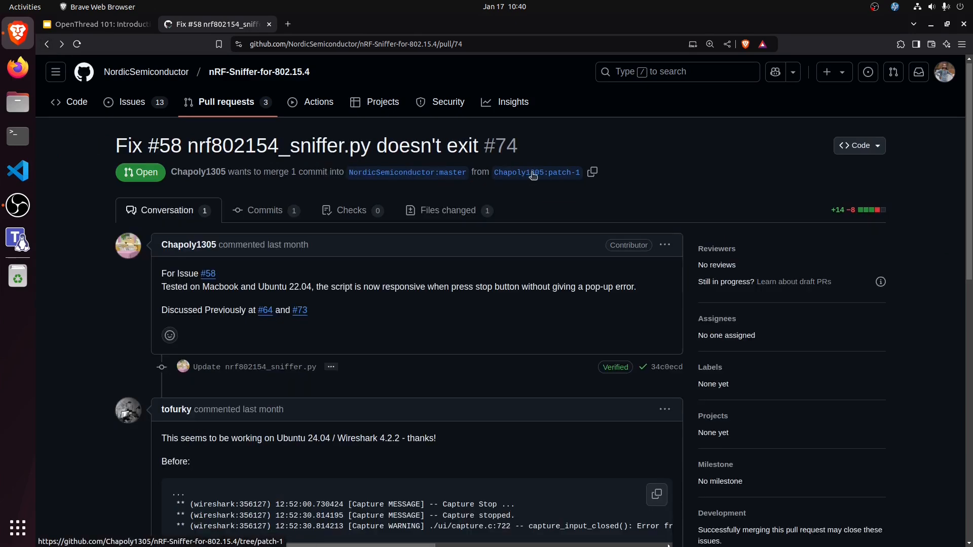
pyautogui.click(532, 173)
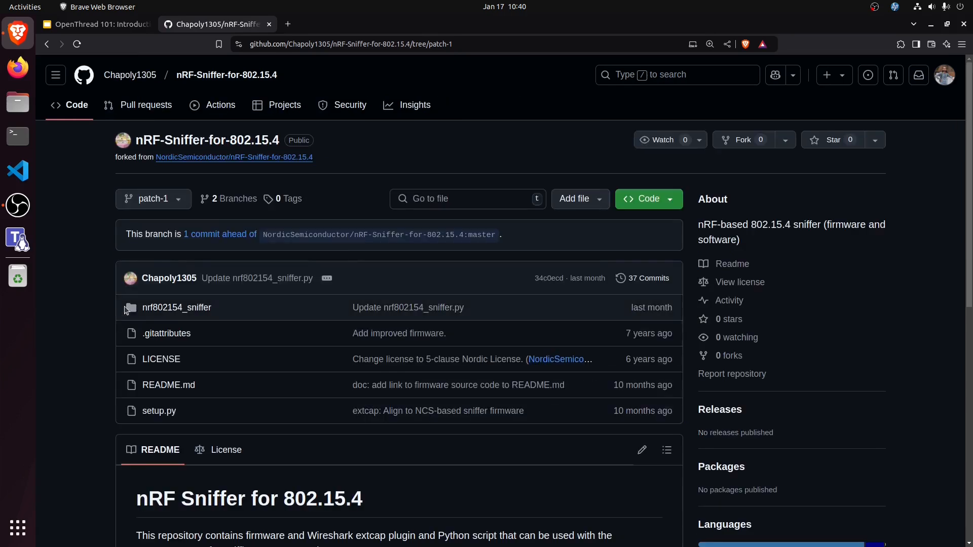
pyautogui.click(649, 199)
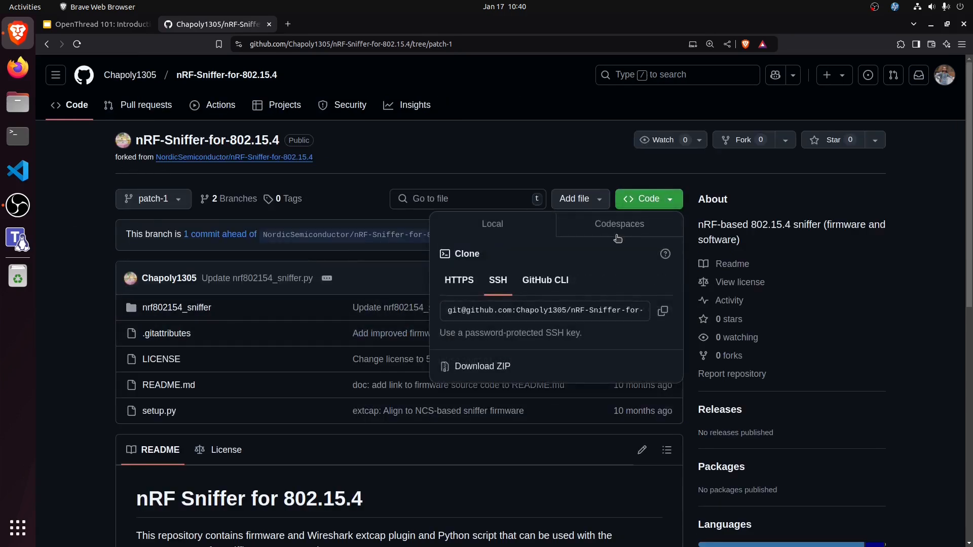
pyautogui.click(661, 310)
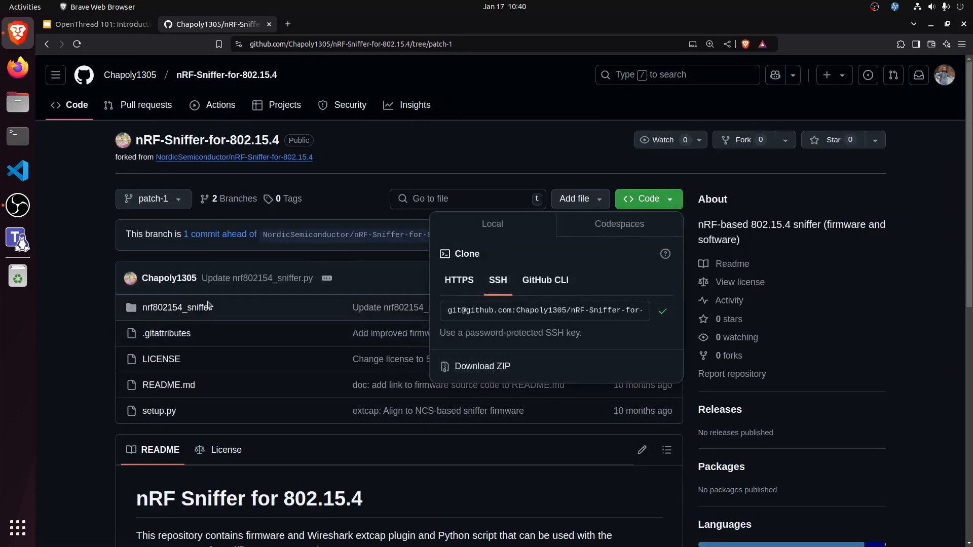
# Step: Open a terminal with enlarged text, change to the Desktop directory and list its contents
pyautogui.click(18, 135)
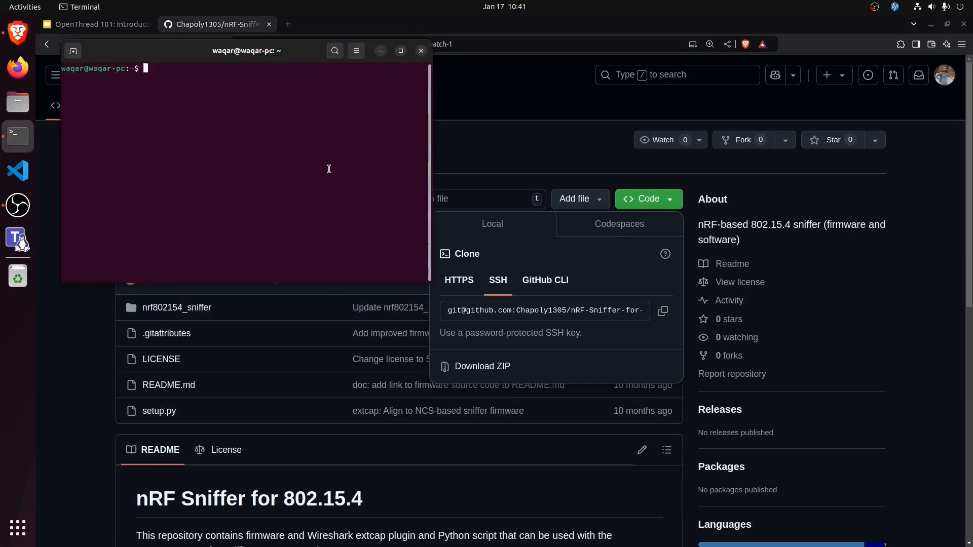
pyautogui.hotkey('ctrl', '+')
pyautogui.write('cd')
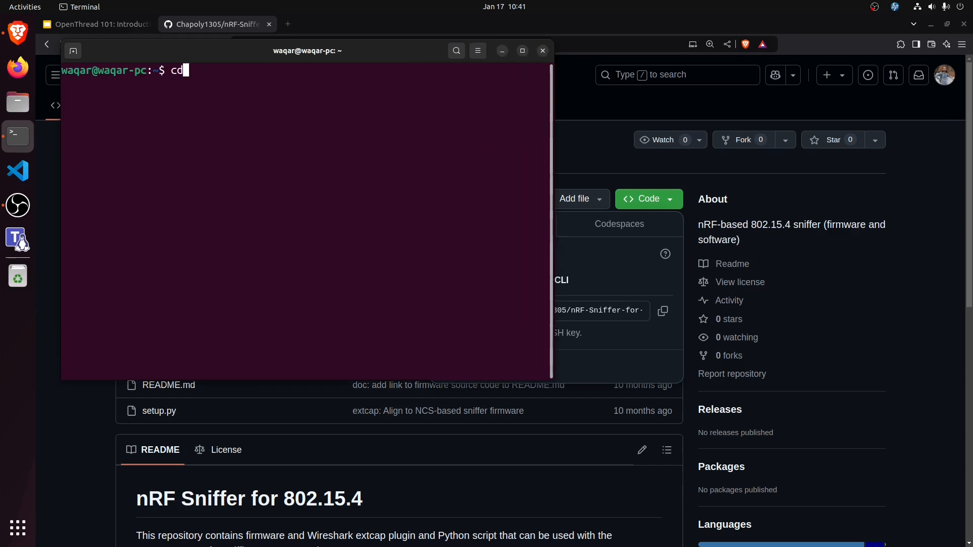
pyautogui.write(' Desk')
pyautogui.press('Tab')
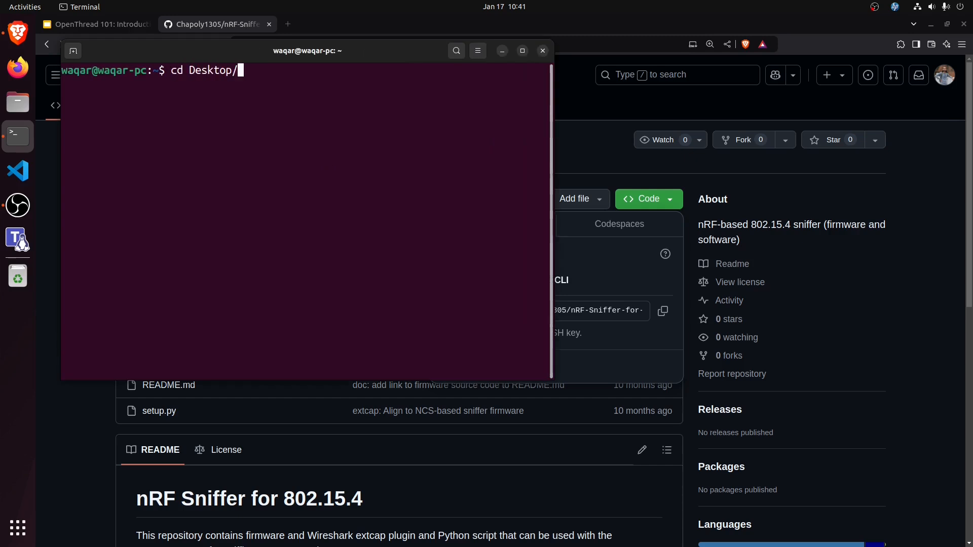
pyautogui.press('Return')
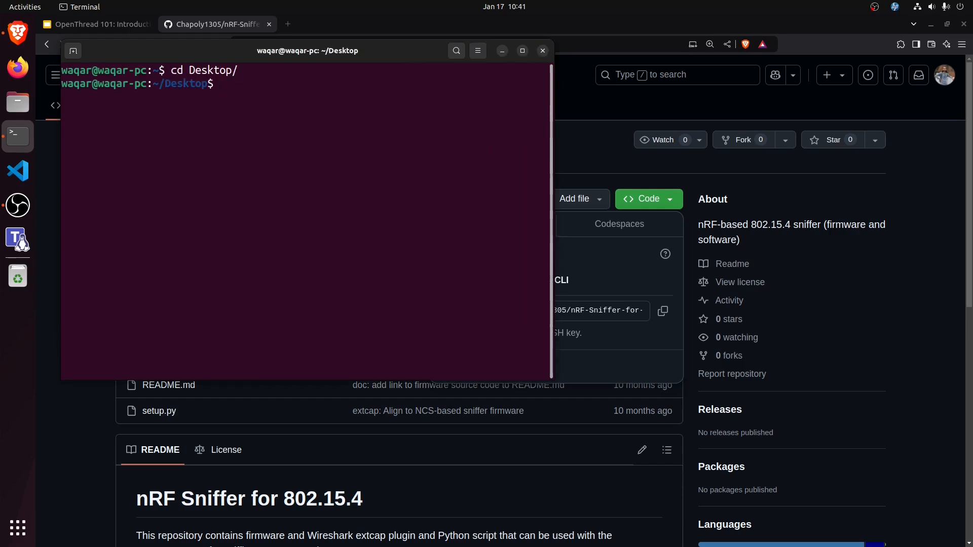
pyautogui.write('ls')
pyautogui.press('Return')
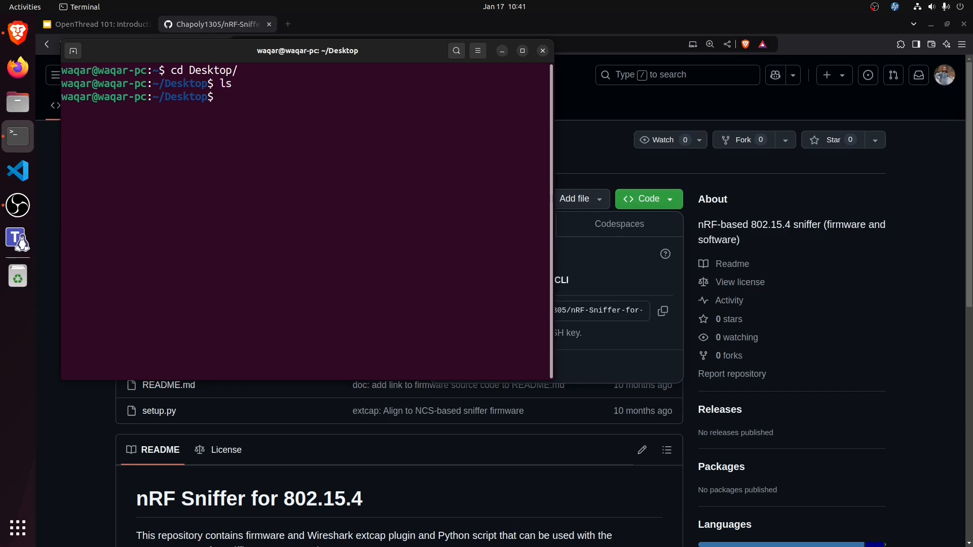
# Step: Clone the forked nRF-Sniffer-for-802.15.4 repository into Desktop using git clone with the copied URL, and exit the terminal
pyautogui.write('git clone')
pyautogui.hotkey('ctrl', 'shift', 'v')
pyautogui.press('Return')
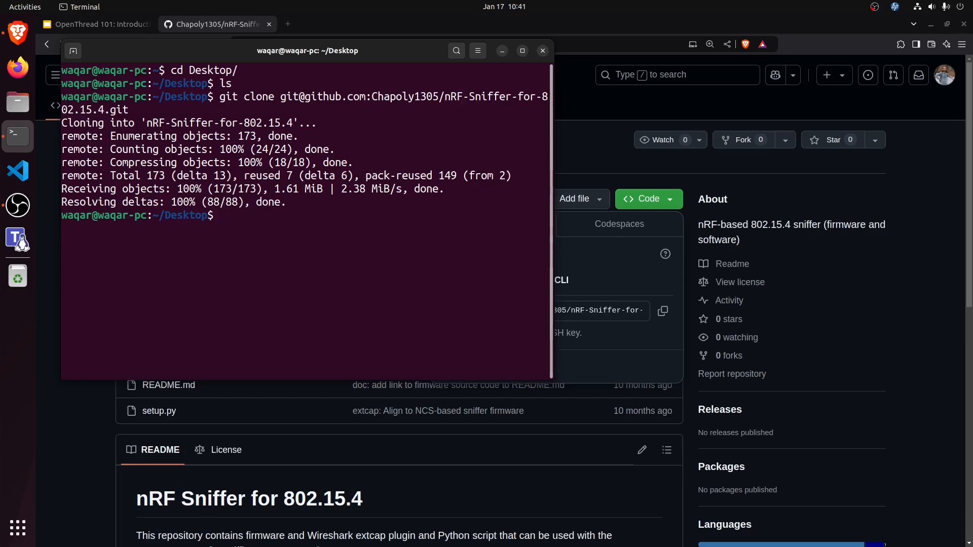
pyautogui.write('exit')
pyautogui.press('Return')
pyautogui.click(91, 228)
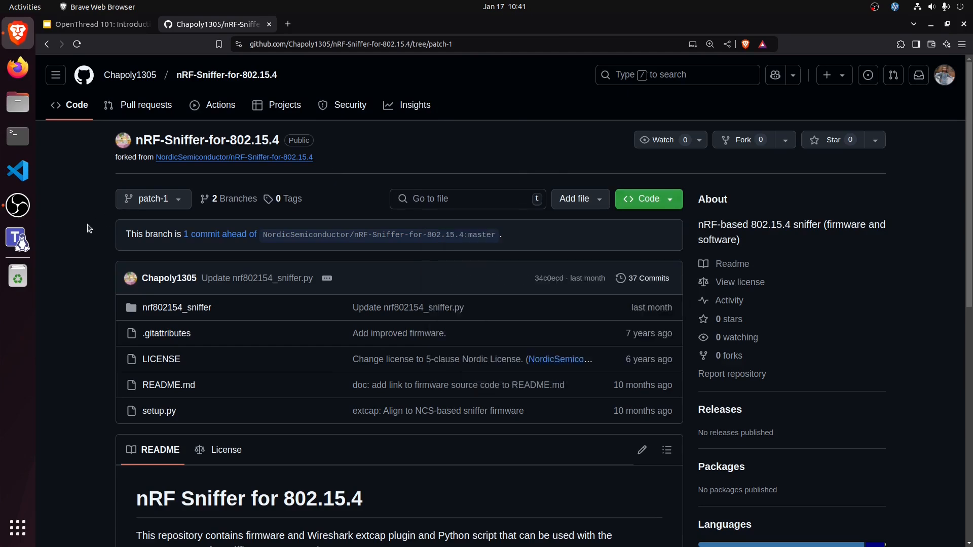
# Step: Open the nRF Sniffer for 802.15.4 user guide linked in the README's quick start guide and read its overview page
pyautogui.scroll(-1, 93, 289)
pyautogui.scroll(-8, 92, 296)
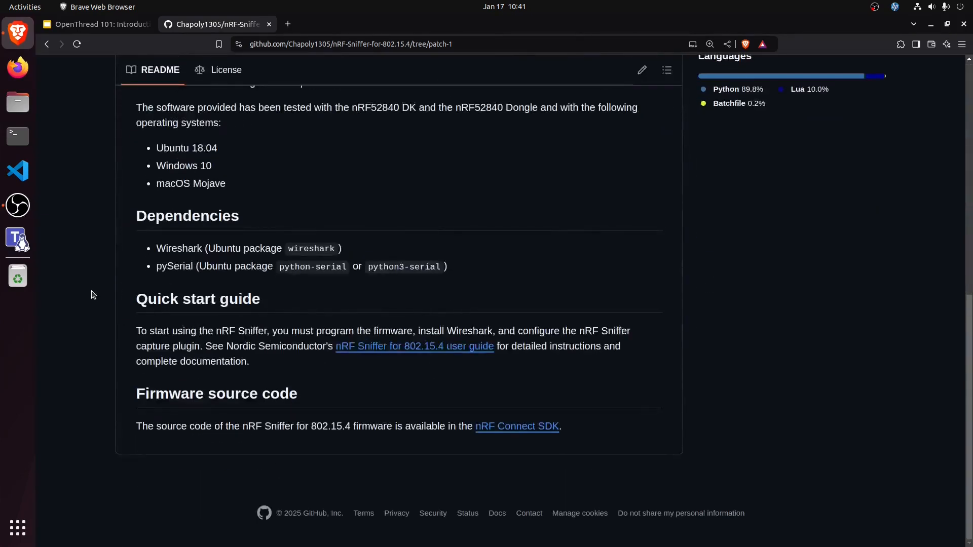
pyautogui.click(411, 346)
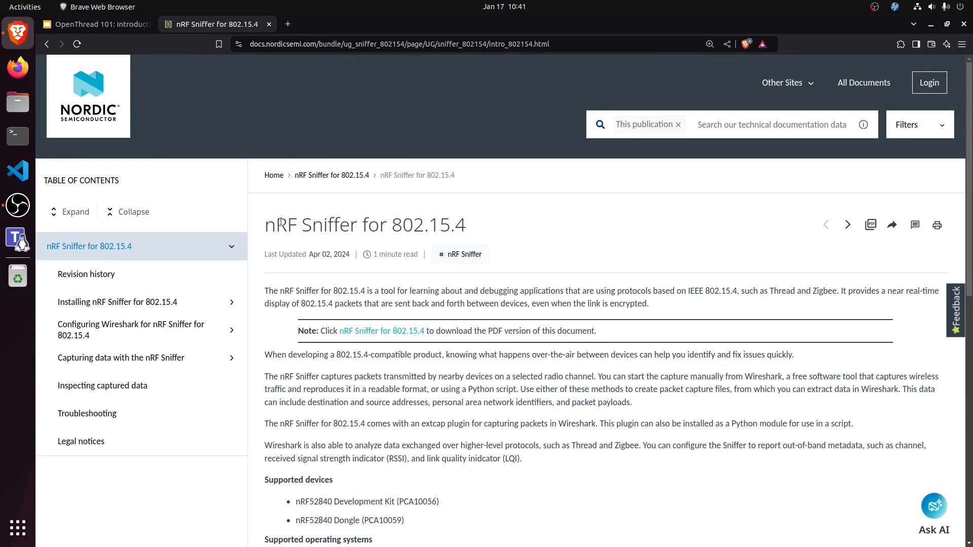
pyautogui.tripleClick(424, 227)
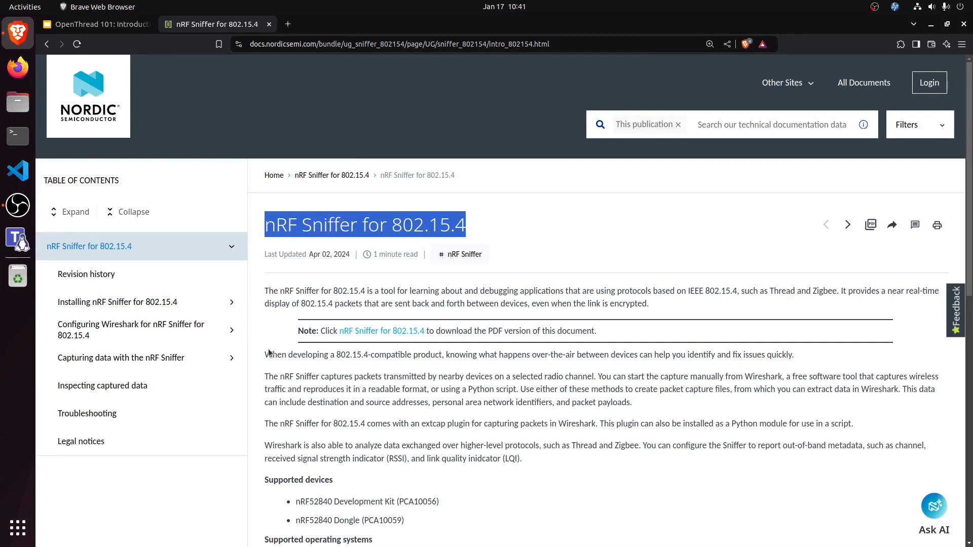
pyautogui.scroll(-7, 265, 372)
pyautogui.scroll(2, 265, 375)
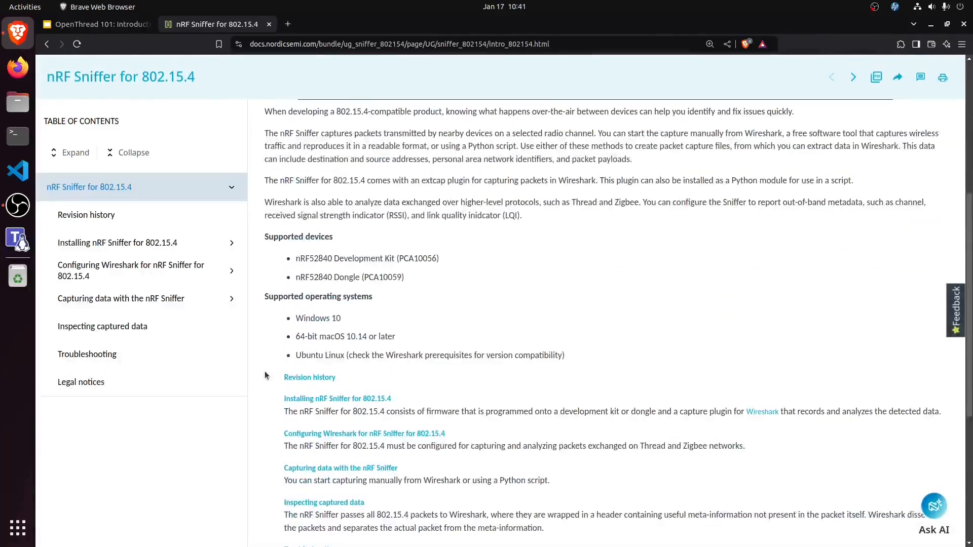
pyautogui.scroll(-2, 265, 375)
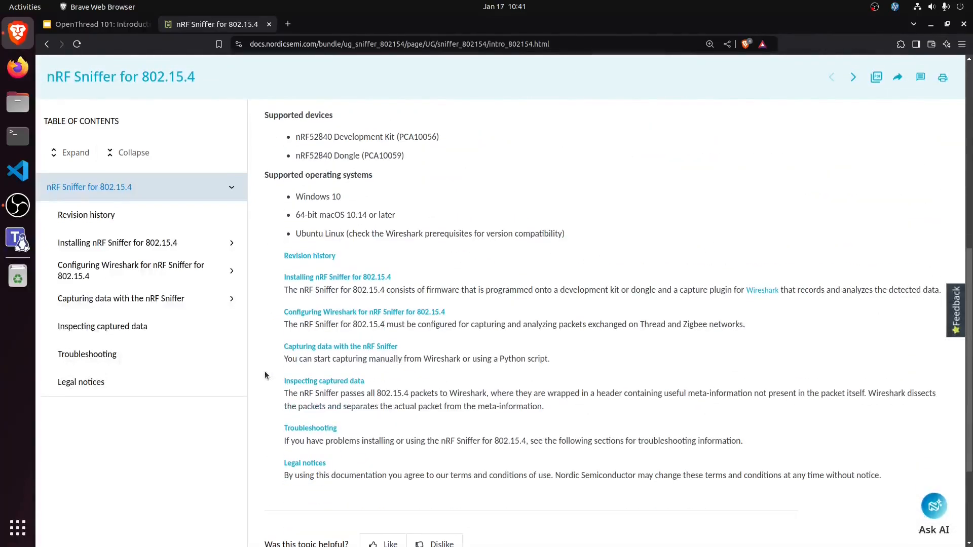
# Step: Open the guide's Installing nRF Sniffer for 802.15.4 section and read the "Programming the nRF Sniffer firmware" instructions
pyautogui.click(334, 277)
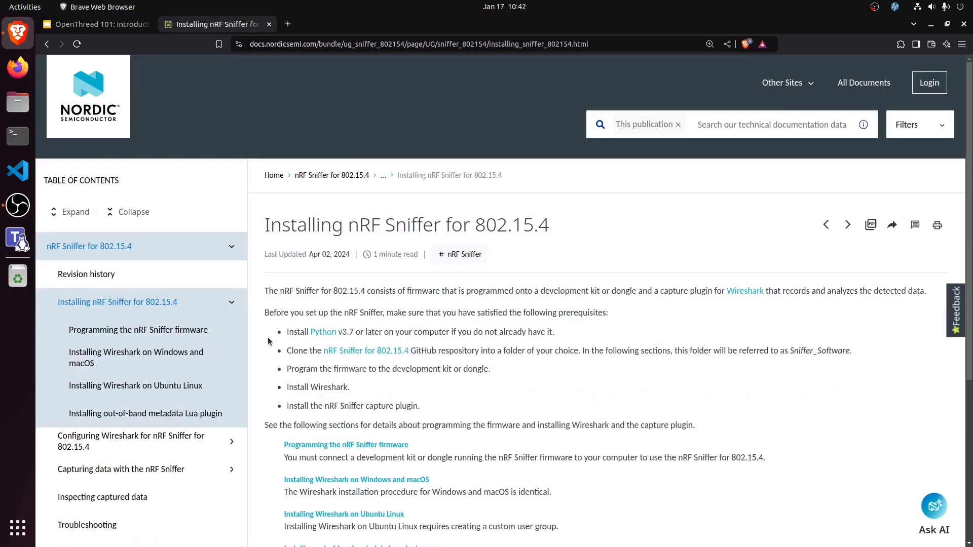
pyautogui.click(329, 445)
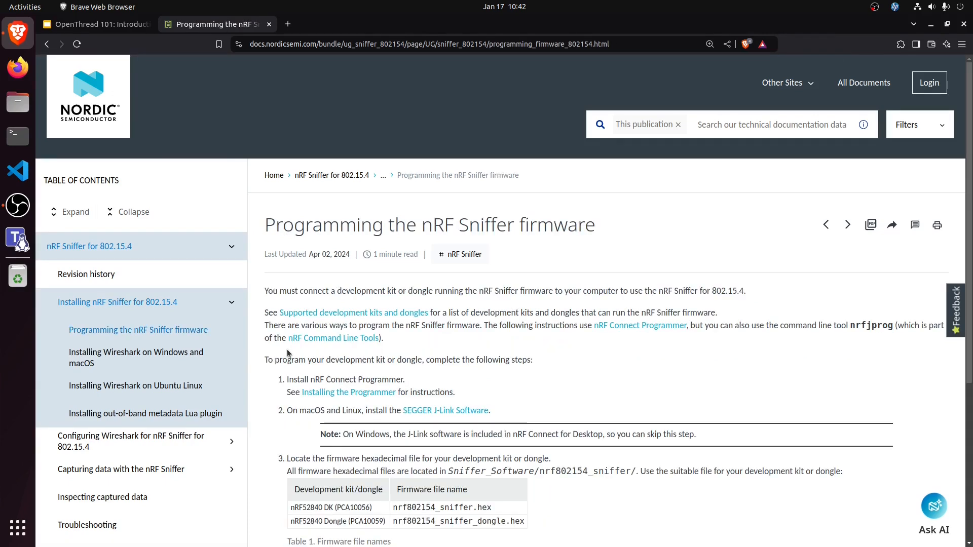
pyautogui.scroll(-5, 286, 405)
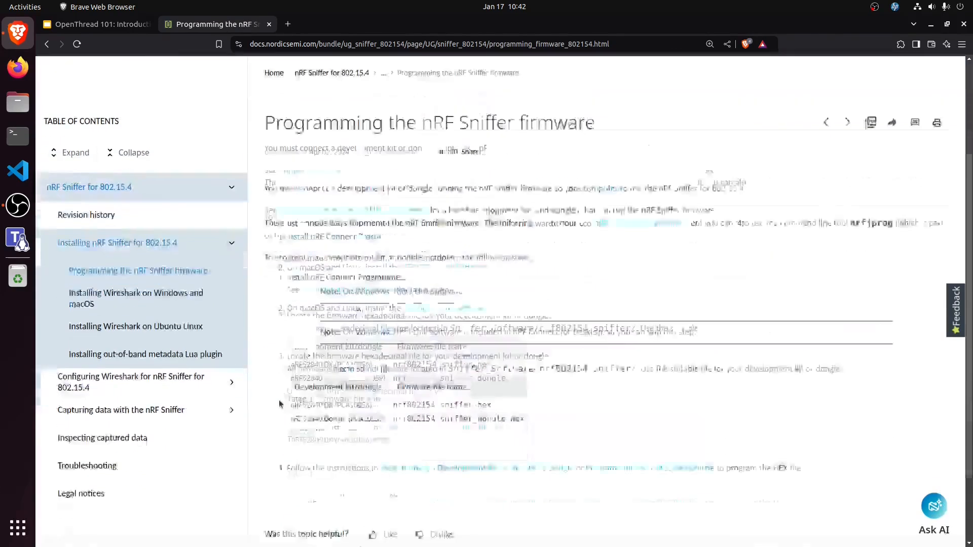
pyautogui.scroll(3, 276, 396)
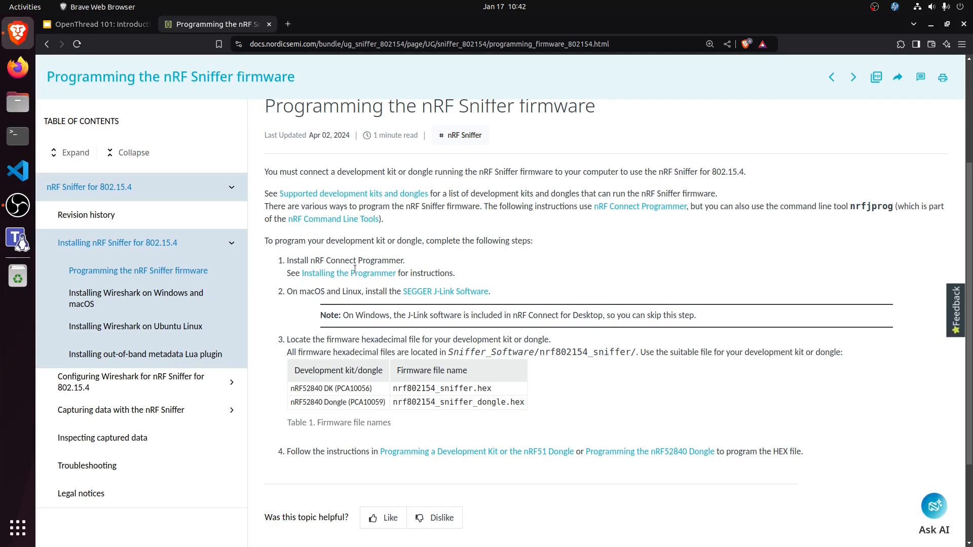
# Step: Search the web for "nRF Connect for Desktop" in a new tab and open Nordic's product page
pyautogui.click(288, 24)
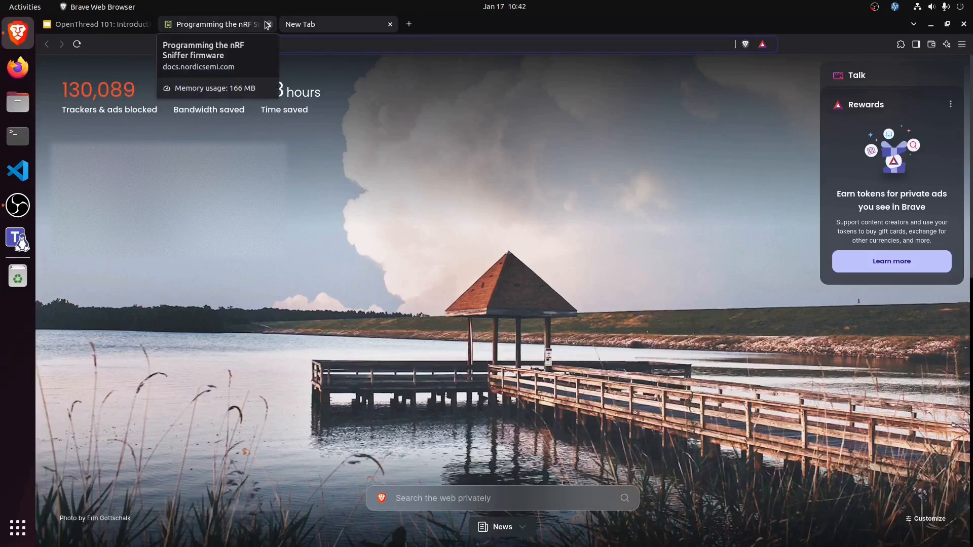
pyautogui.write('nrf connect for Desktop')
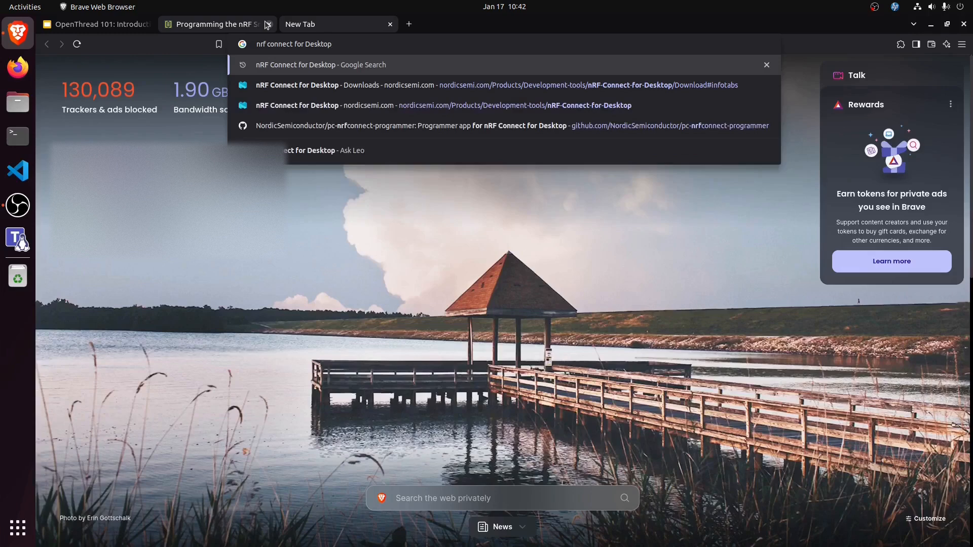
pyautogui.press('Return')
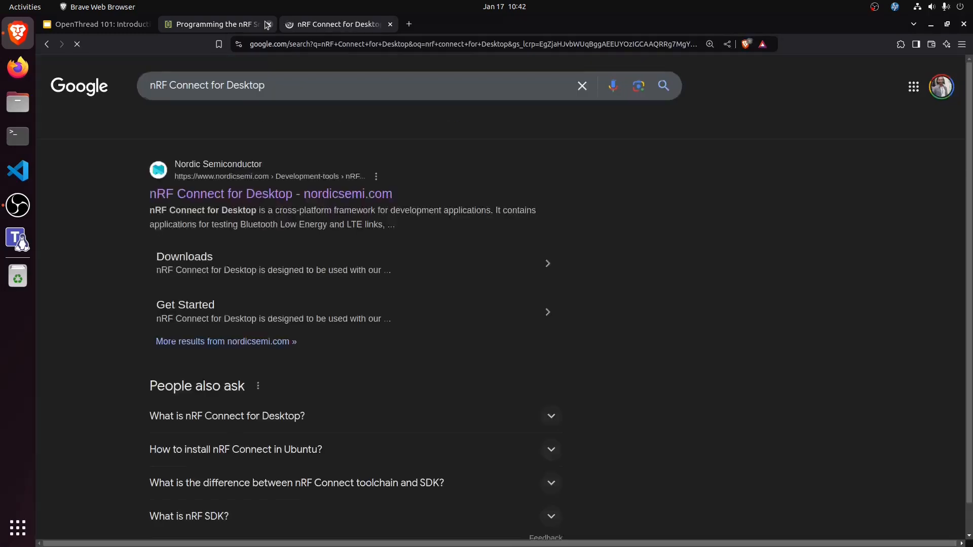
pyautogui.click(304, 193)
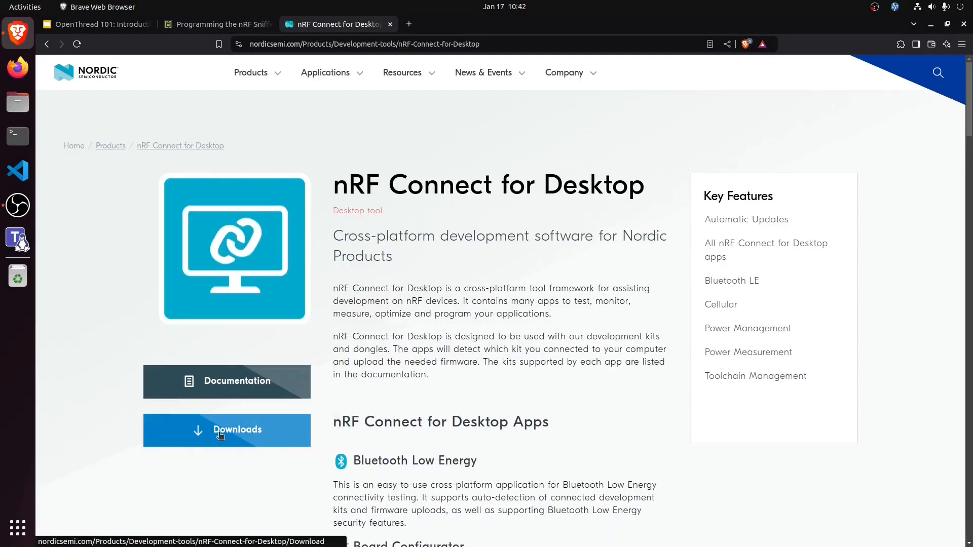
# Step: Download the Linux version of nRF Connect for Desktop, nrfconnect-5.1.0-x86_64.AppImage, and save it to the Desktop folder
pyautogui.click(219, 434)
pyautogui.click(260, 320)
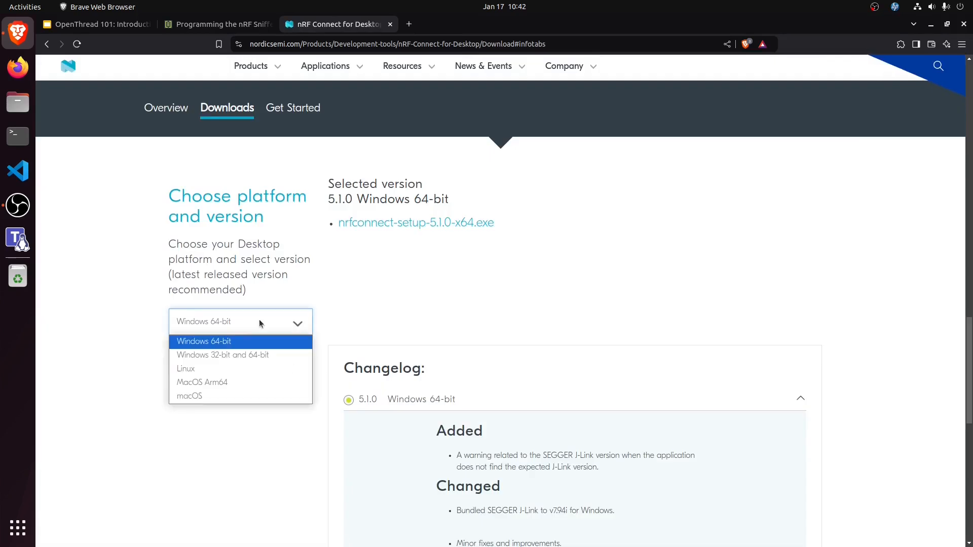
pyautogui.click(248, 369)
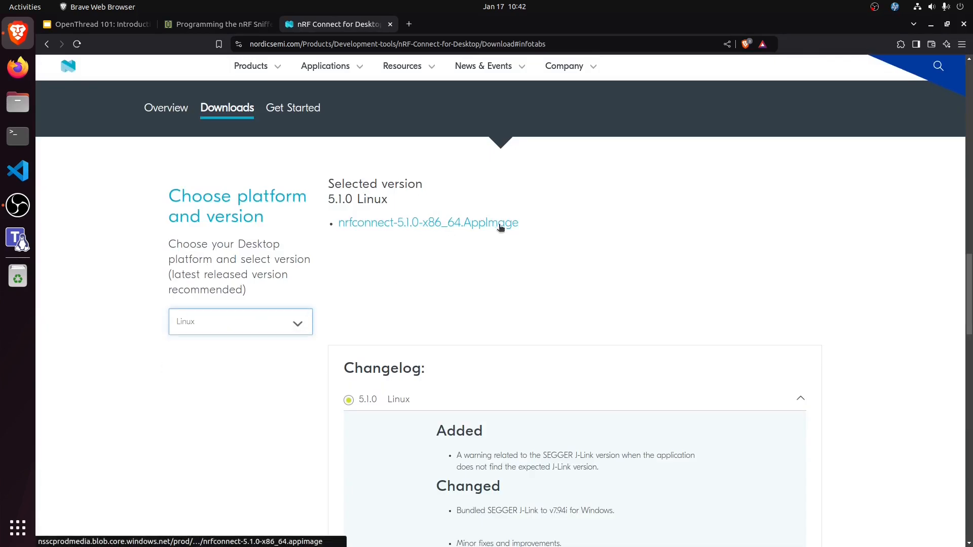
pyautogui.click(480, 226)
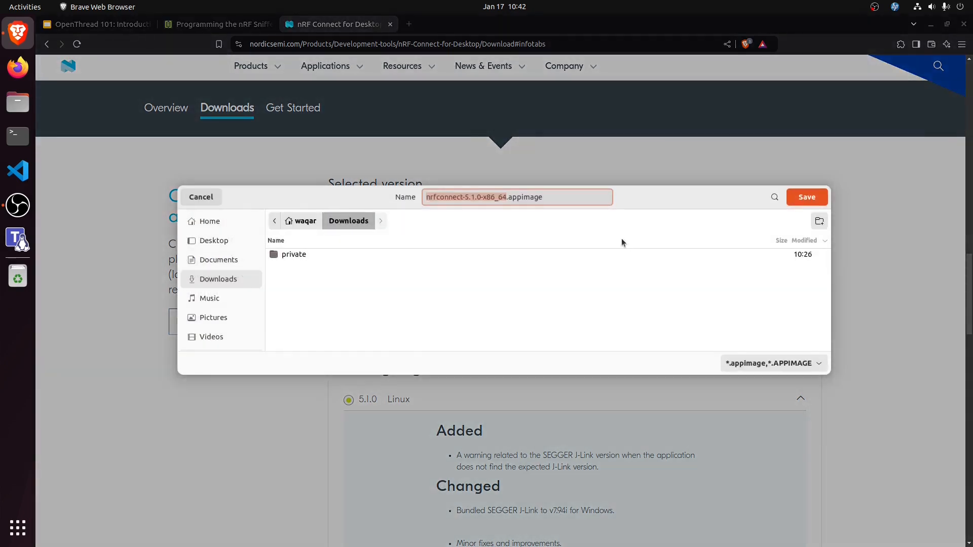
pyautogui.click(234, 241)
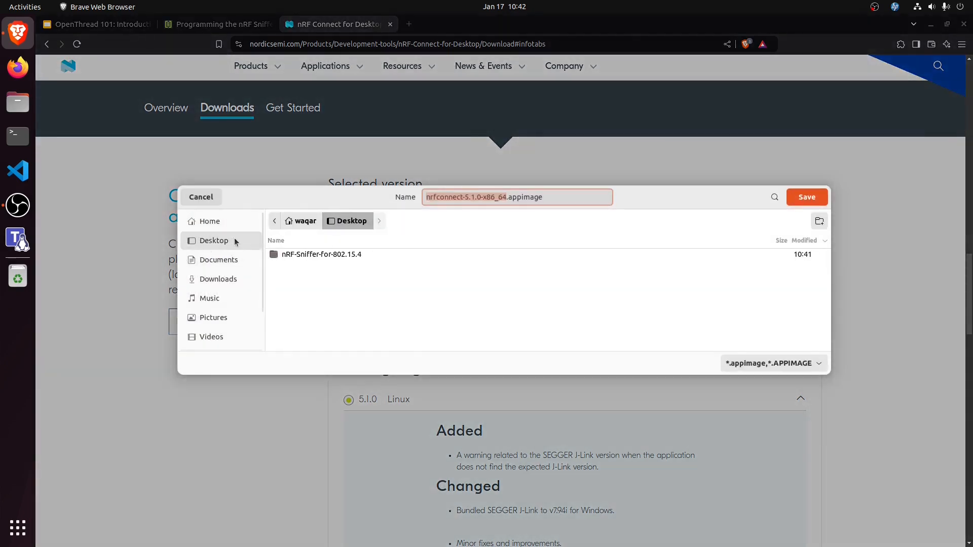
pyautogui.click(807, 198)
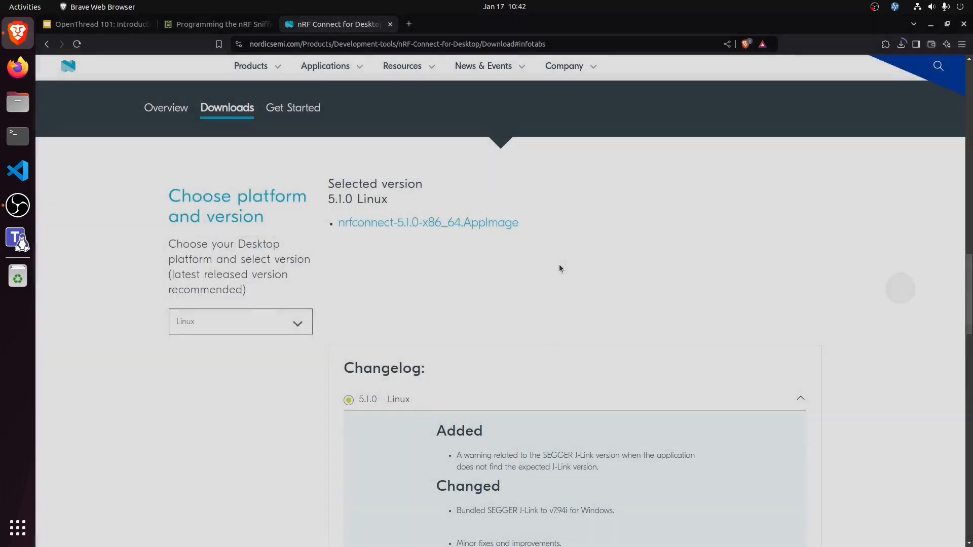
# Step: Open a terminal, enlarge its text, and change to the Desktop directory
pyautogui.click(18, 136)
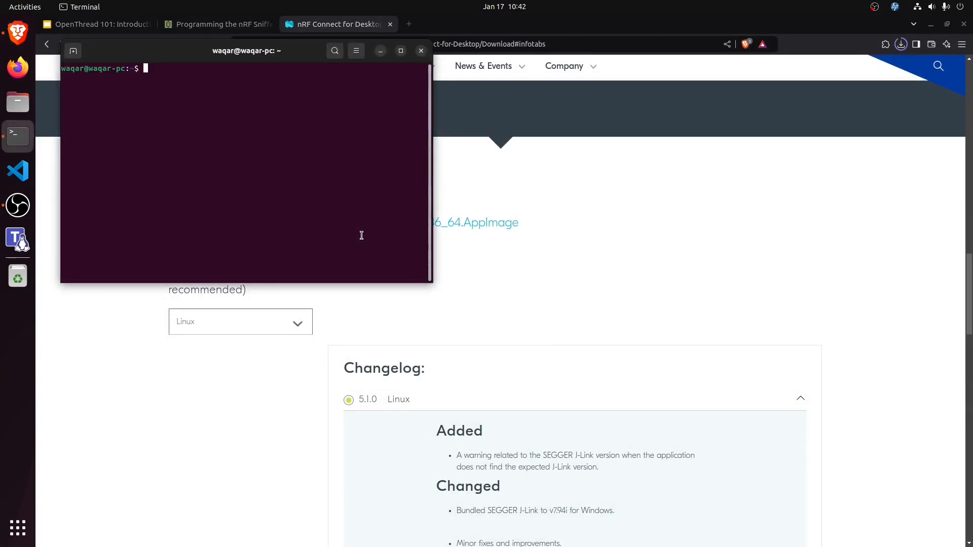
pyautogui.hotkey('ctrl', '+')
pyautogui.hotkey('ctrl', '+')
pyautogui.write('cd D')
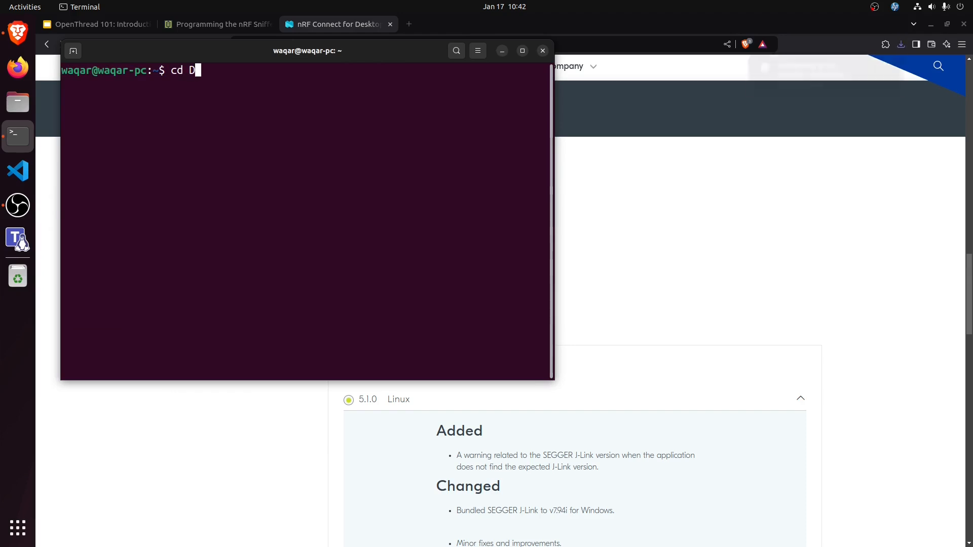
pyautogui.press('Tab')
pyautogui.press('Return')
# Step: List the Desktop contents with ls and ll, and examine the permissions of the downloaded nrfconnect appimage
pyautogui.write('ls')
pyautogui.press('Return')
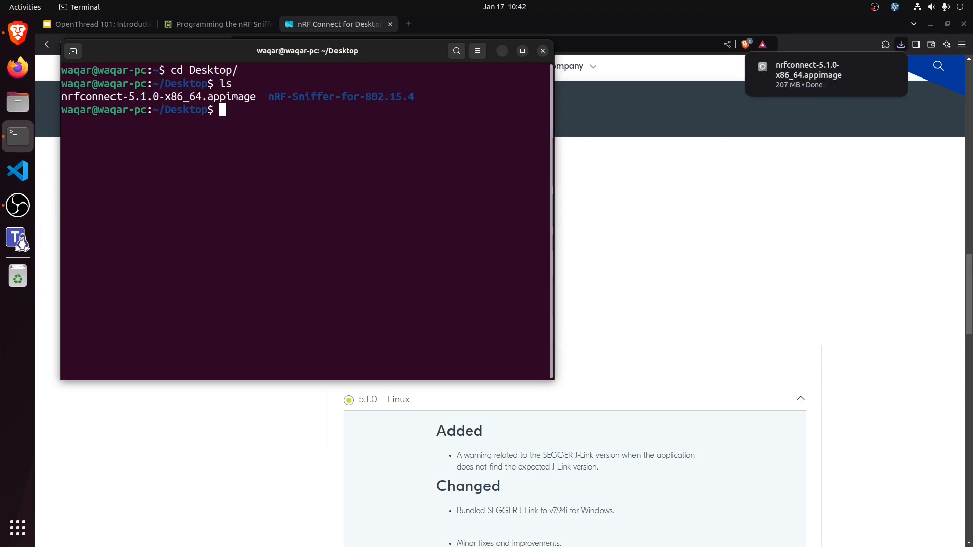
pyautogui.write('ll')
pyautogui.press('Return')
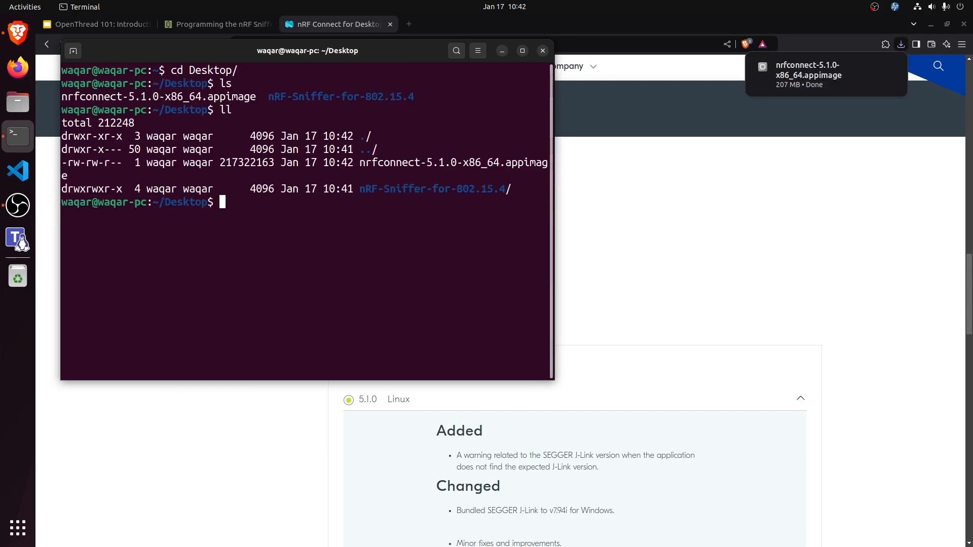
pyautogui.doubleClick(240, 173)
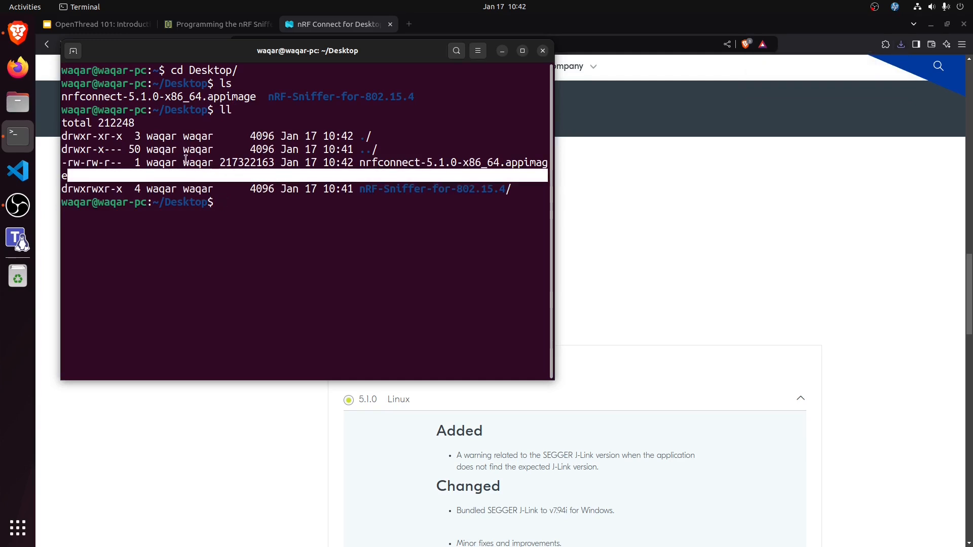
pyautogui.doubleClick(102, 162)
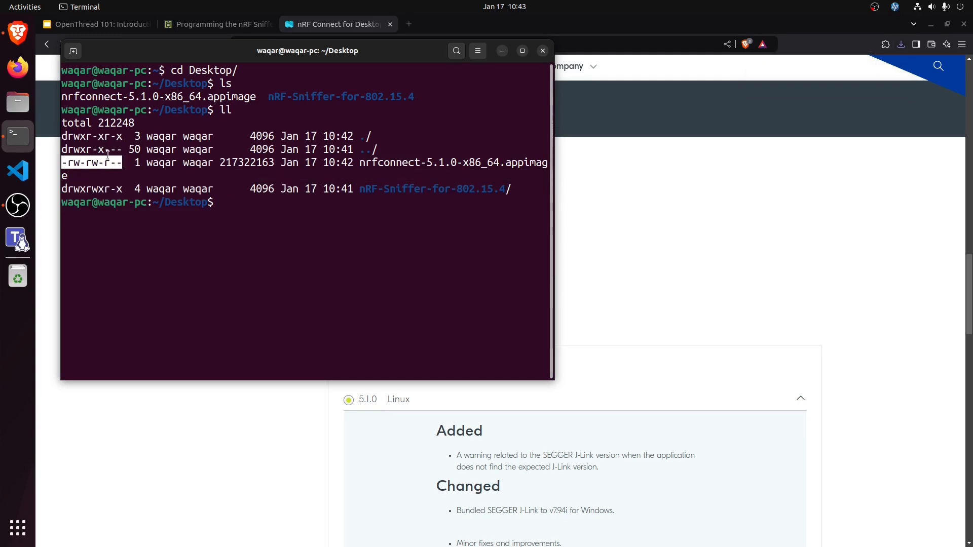
pyautogui.click(326, 223)
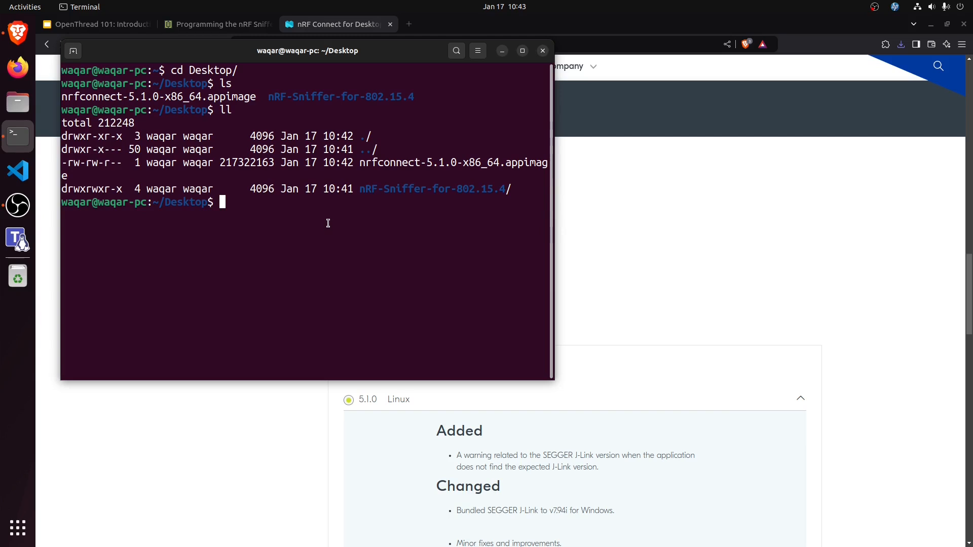
# Step: Make nrfconnect-5.1.0-x86_64.appimage executable with chmod +x
pyautogui.write('chmod +x nrf')
pyautogui.press('Tab')
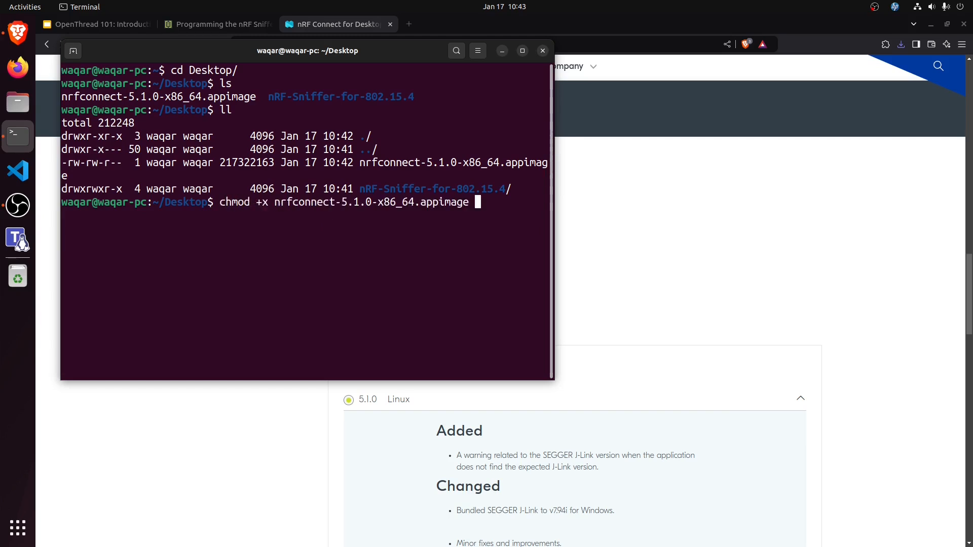
pyautogui.press('Return')
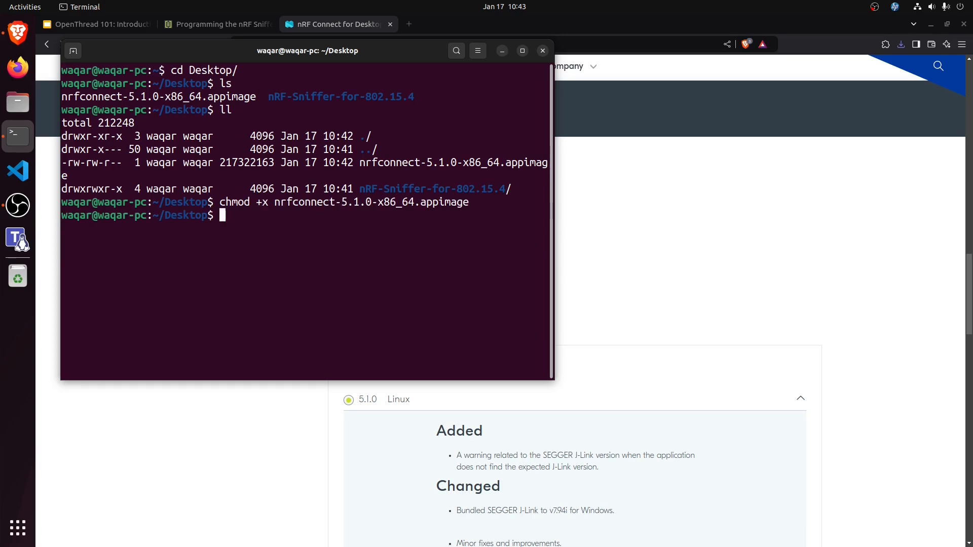
# Step: Run ./nrfconnect-5.1.0-x86_64.appimage from the terminal and maximize the nRF Connect for Desktop window
pyautogui.write('./nrf')
pyautogui.press('Tab')
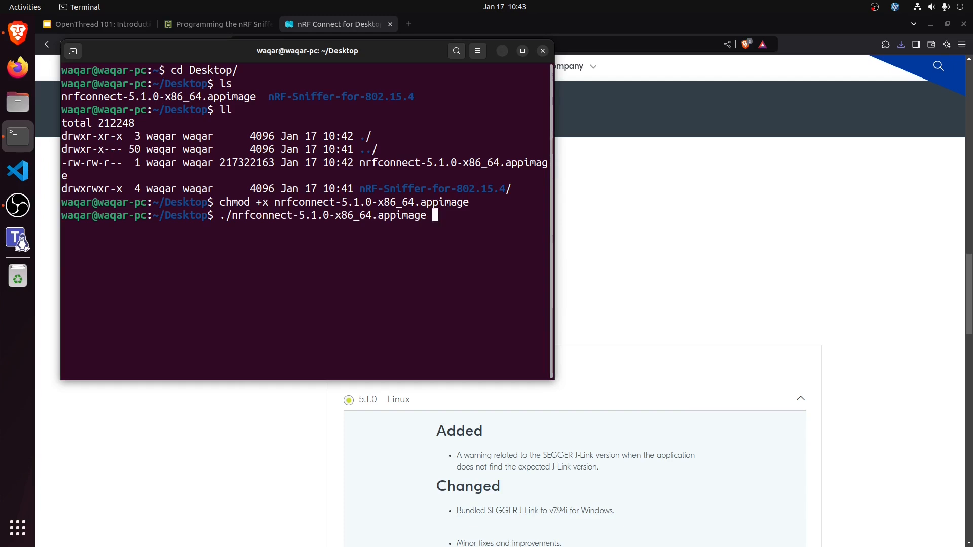
pyautogui.press('Return')
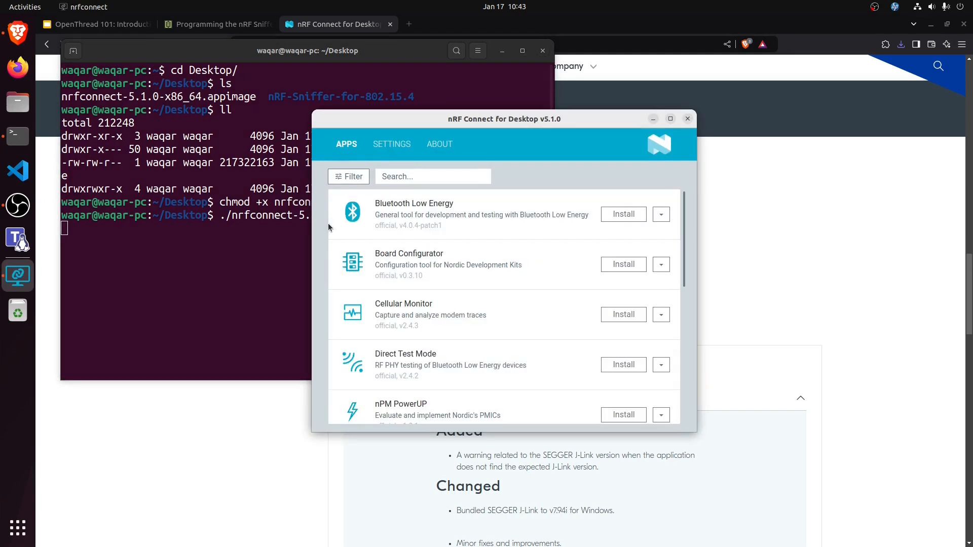
pyautogui.doubleClick(570, 119)
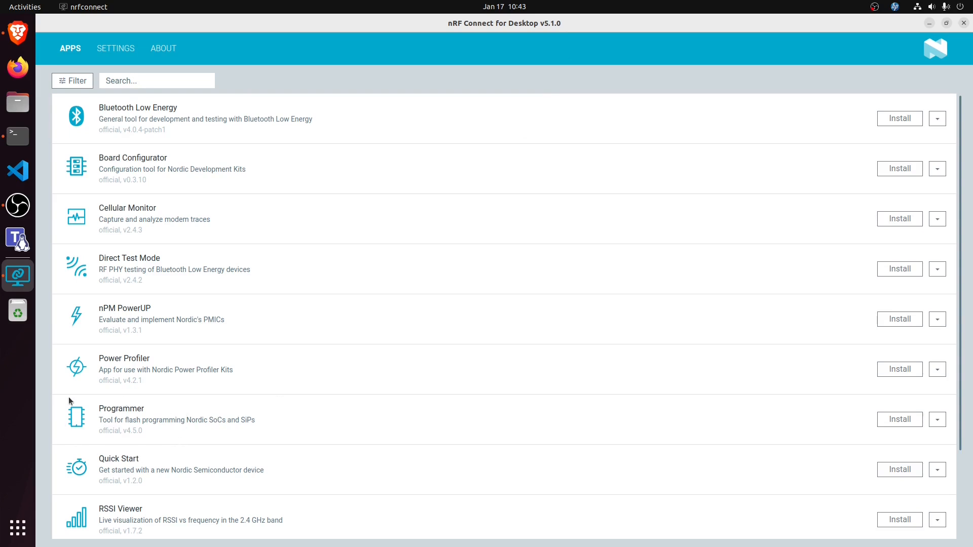
# Step: Install the Programmer app and launch it anyway despite the outdated J-Link dependency
pyautogui.click(898, 420)
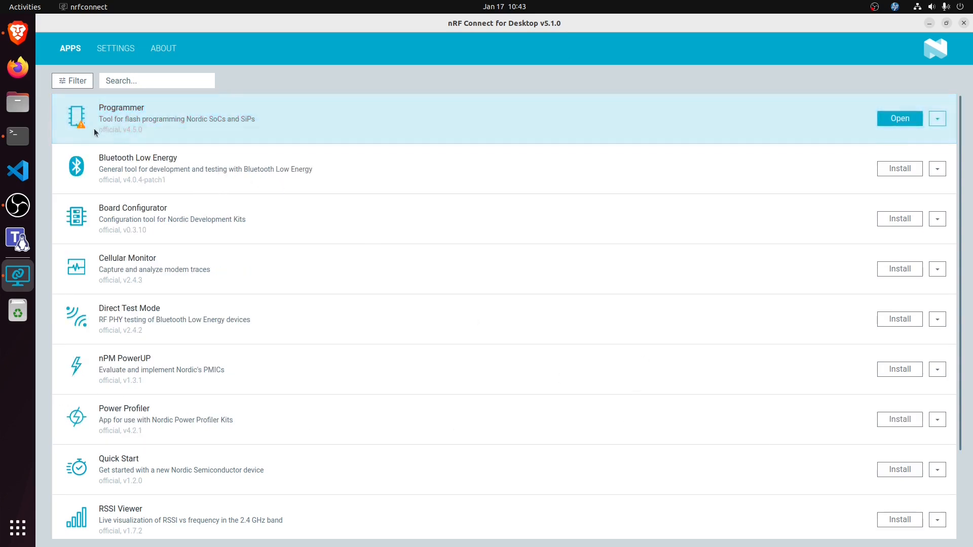
pyautogui.moveTo(81, 128)
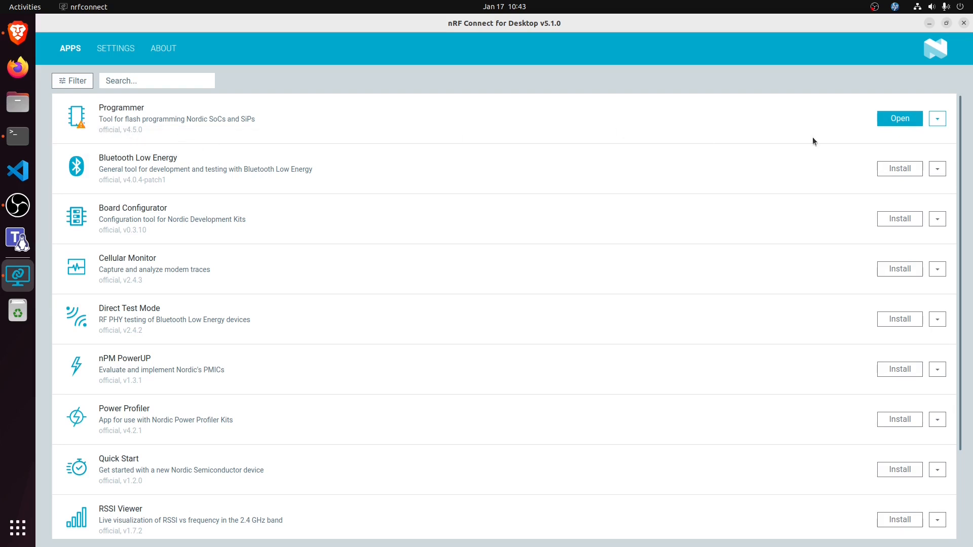
pyautogui.click(899, 119)
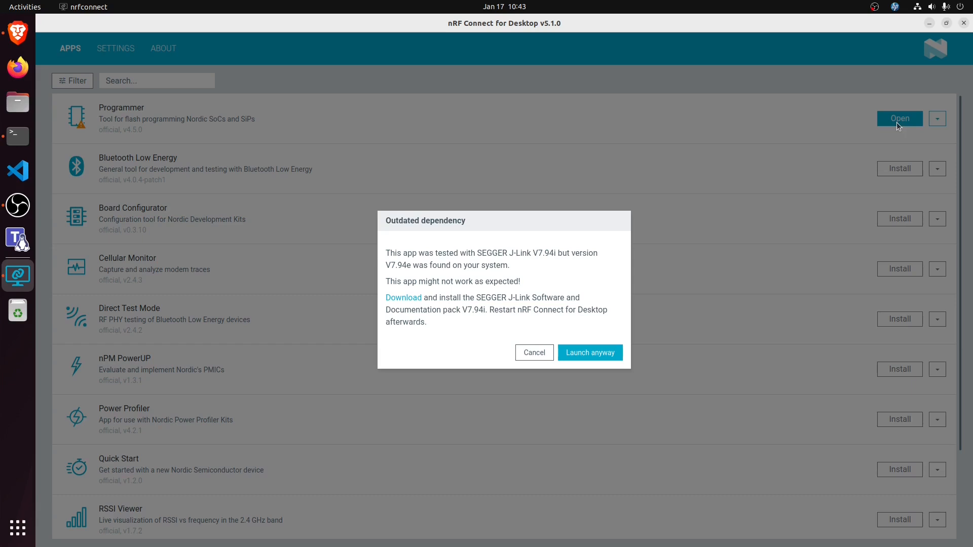
pyautogui.click(581, 353)
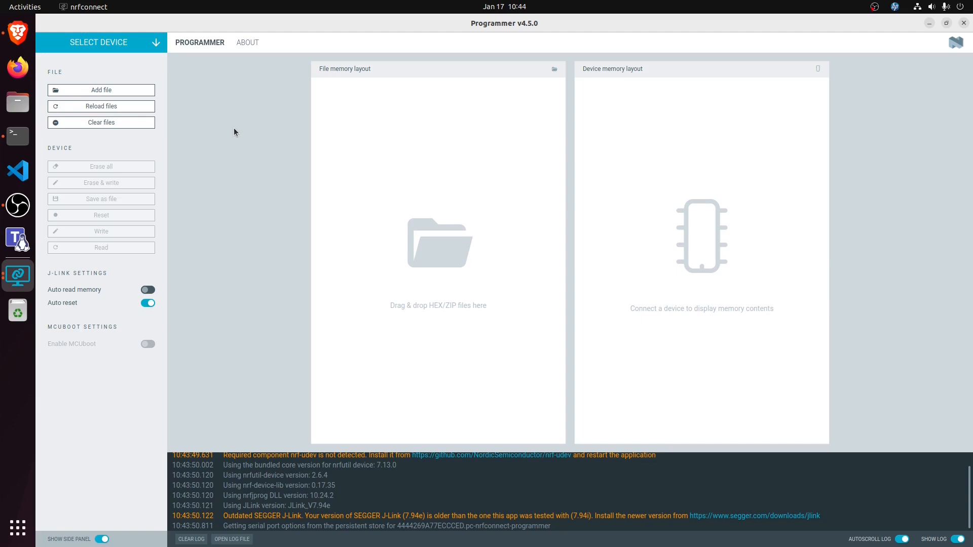
# Step: Select the nRF 802154 Sniffer device and add nrf802154_sniffer_nrf52840dongle.hex from the nRF-Sniffer-for-802.15.4 folder on the Desktop
pyautogui.click(153, 44)
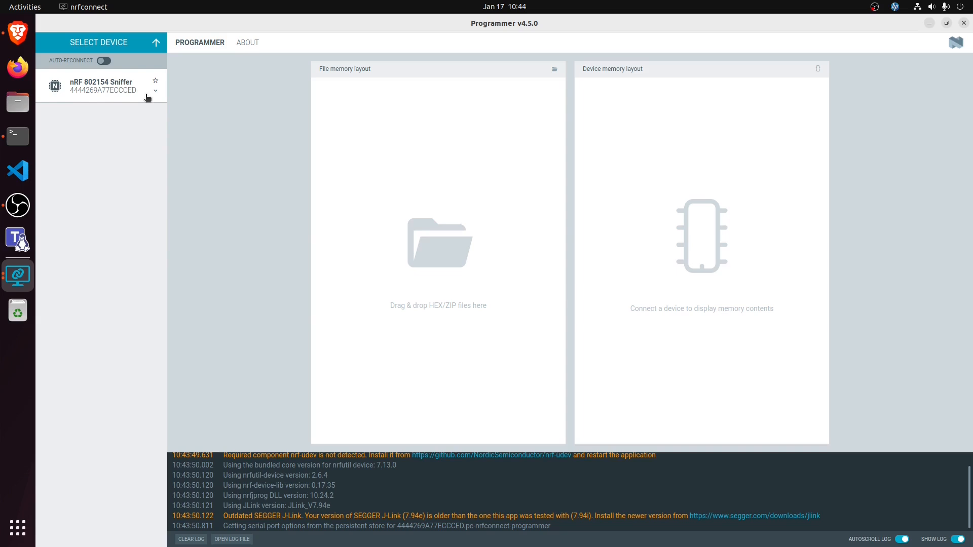
pyautogui.click(116, 93)
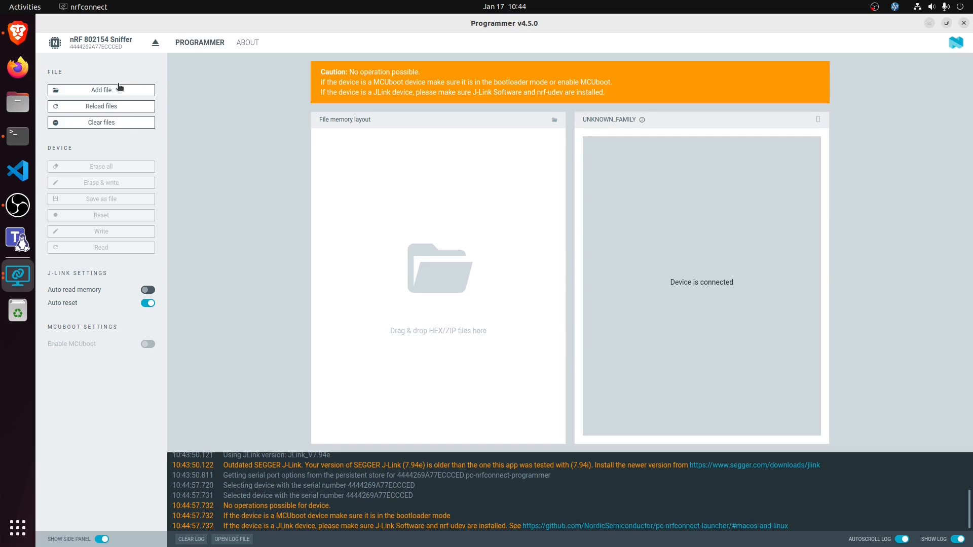
pyautogui.click(105, 92)
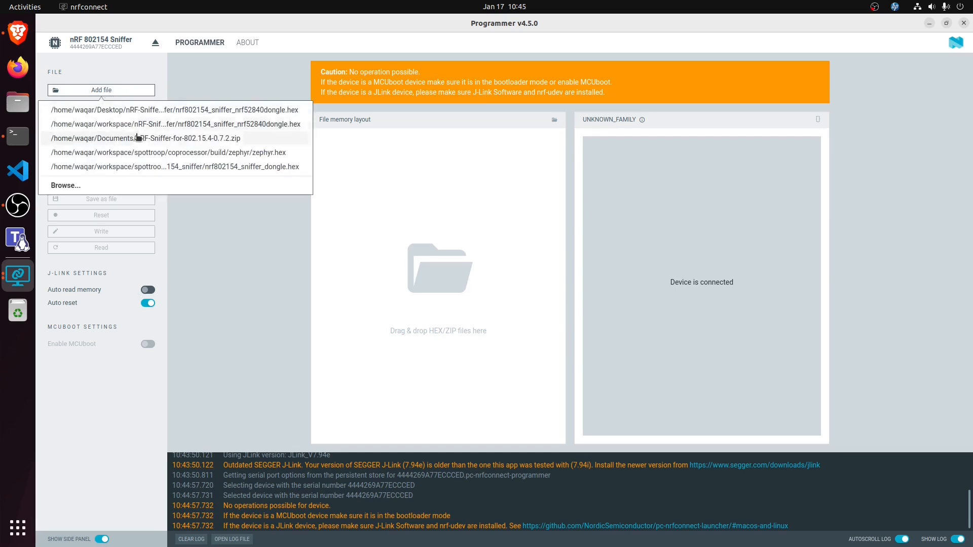
pyautogui.click(135, 185)
pyautogui.click(334, 167)
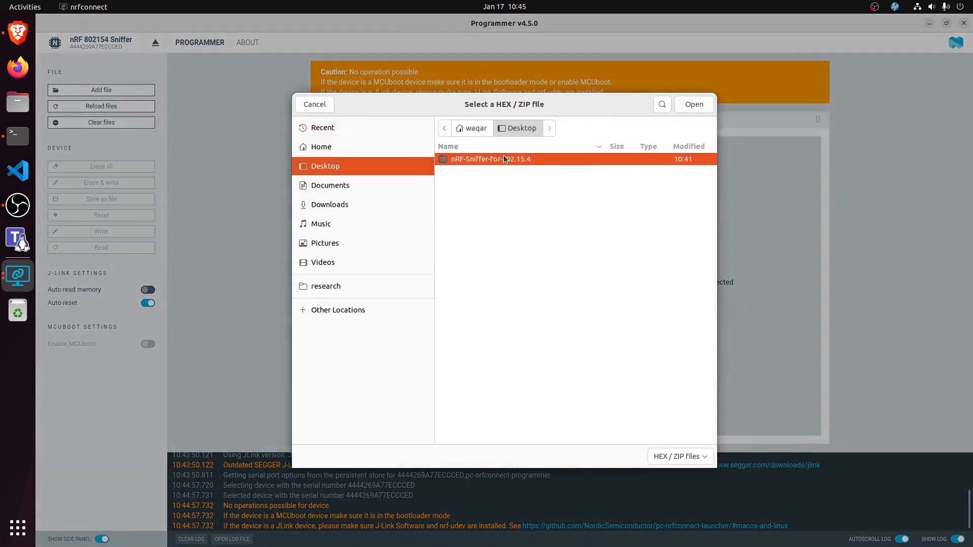
pyautogui.doubleClick(503, 159)
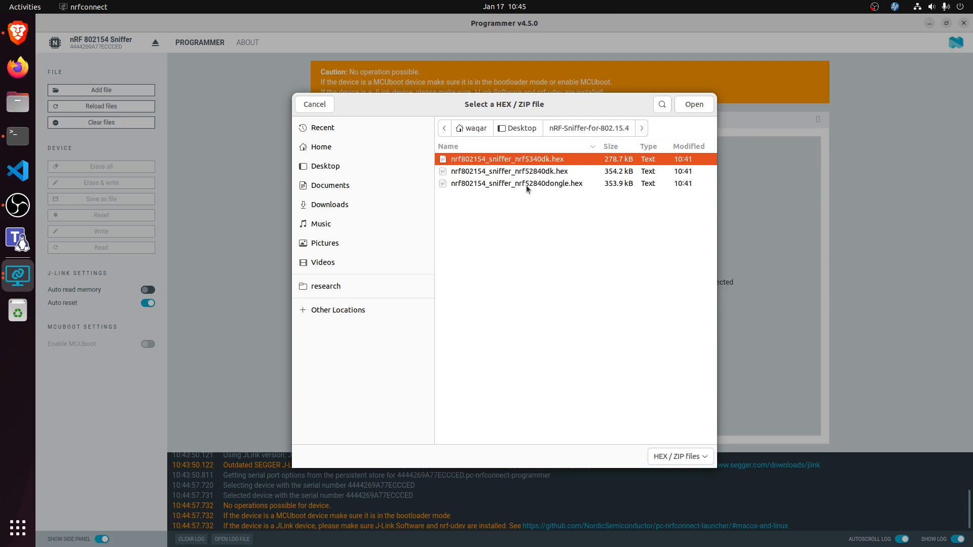
pyautogui.doubleClick(526, 184)
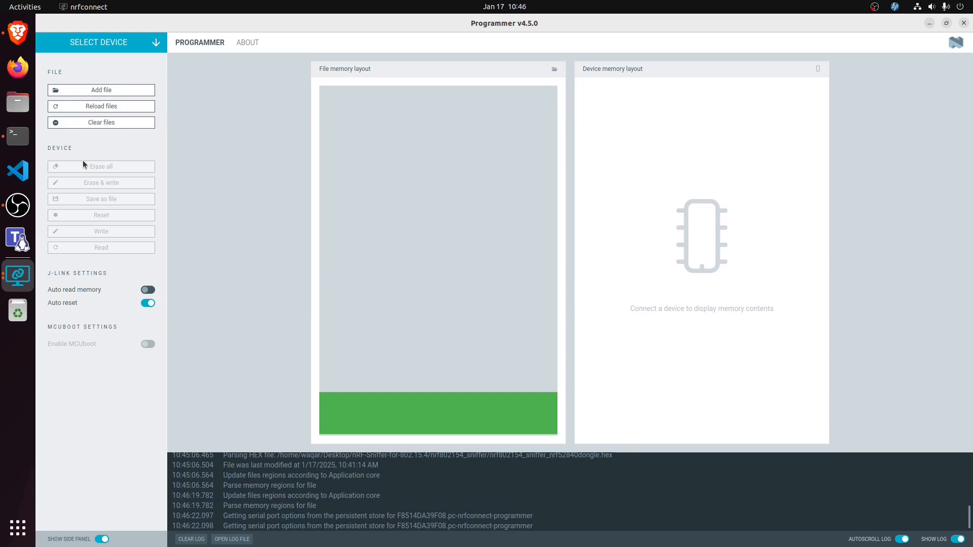
# Step: Select the Open DFU Bootloader device and inspect the nRF52840's device details and memory regions
pyautogui.click(120, 48)
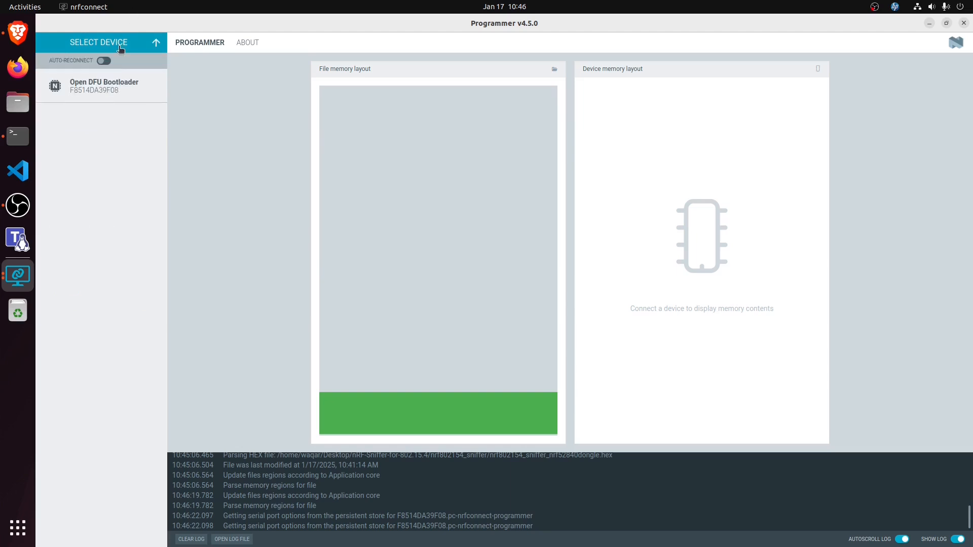
pyautogui.click(90, 95)
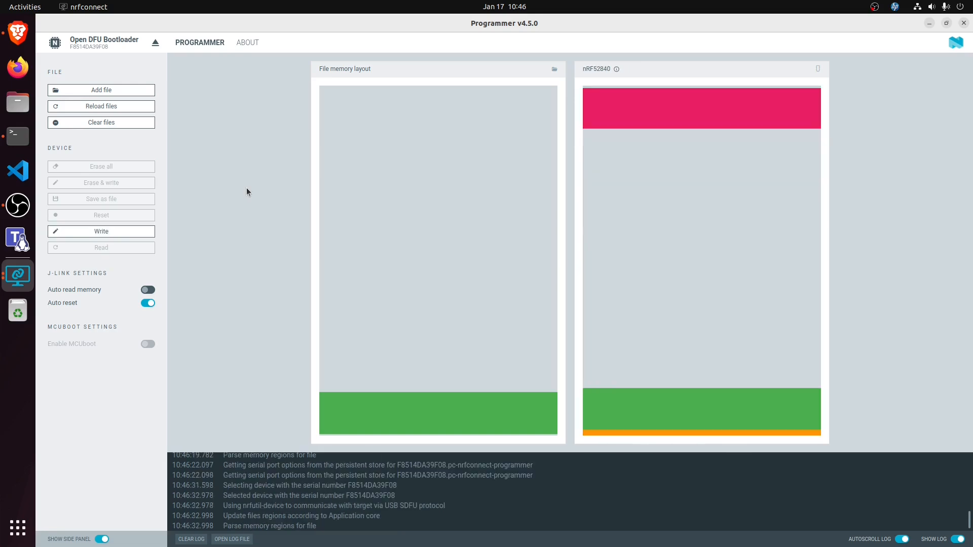
pyautogui.moveTo(819, 66)
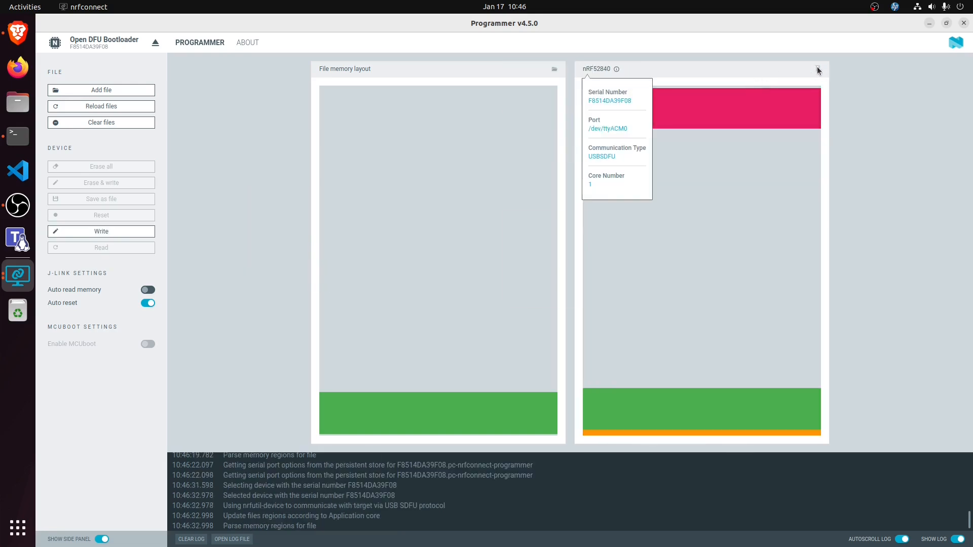
pyautogui.moveTo(675, 433)
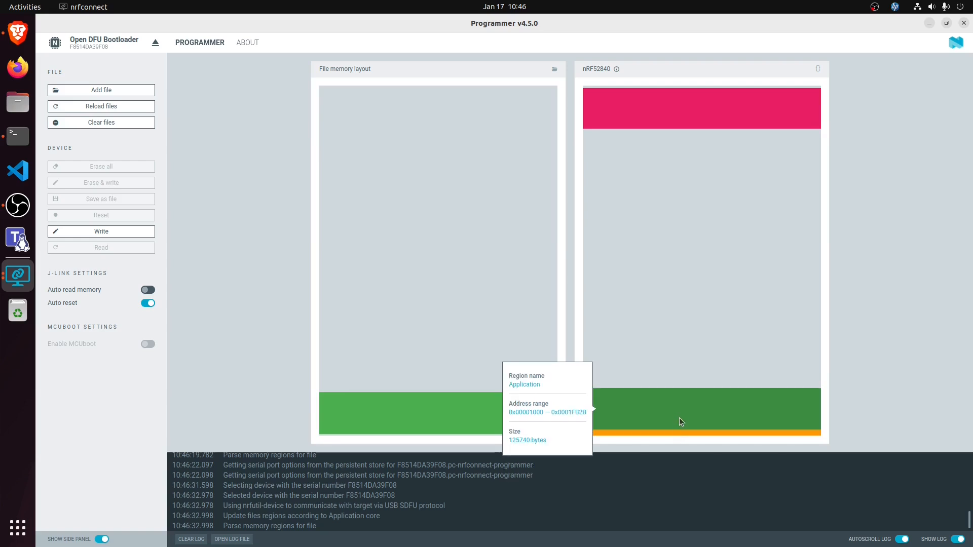
pyautogui.moveTo(698, 112)
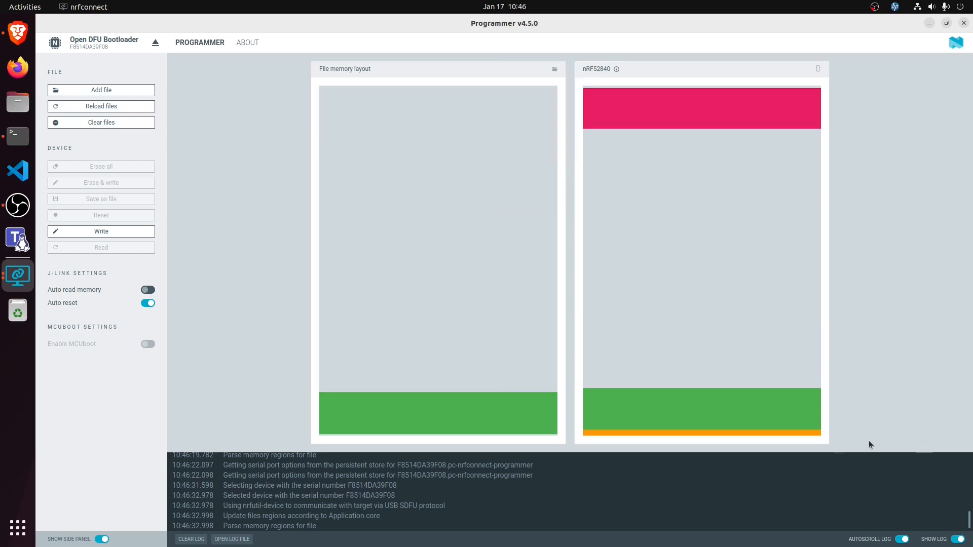
pyautogui.moveTo(807, 431)
pyautogui.moveTo(661, 111)
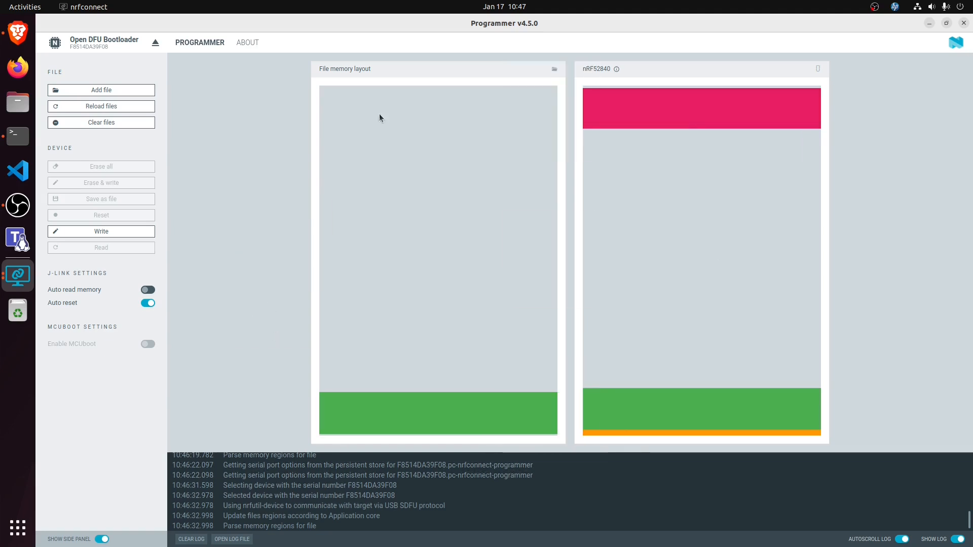
# Step: Add the nrf802154_sniffer_nrf52840dongle.hex firmware file again for the bootloader device
pyautogui.click(100, 90)
pyautogui.click(143, 186)
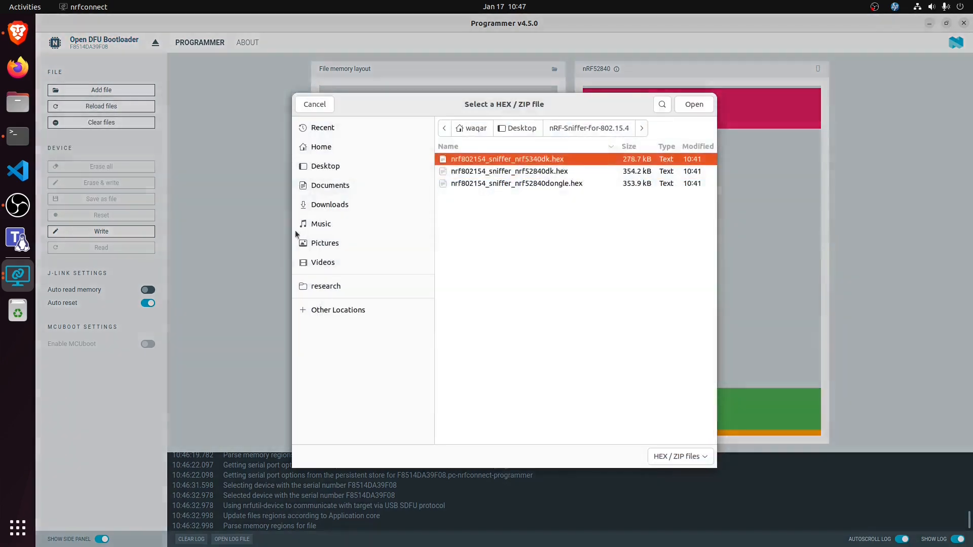
pyautogui.click(528, 184)
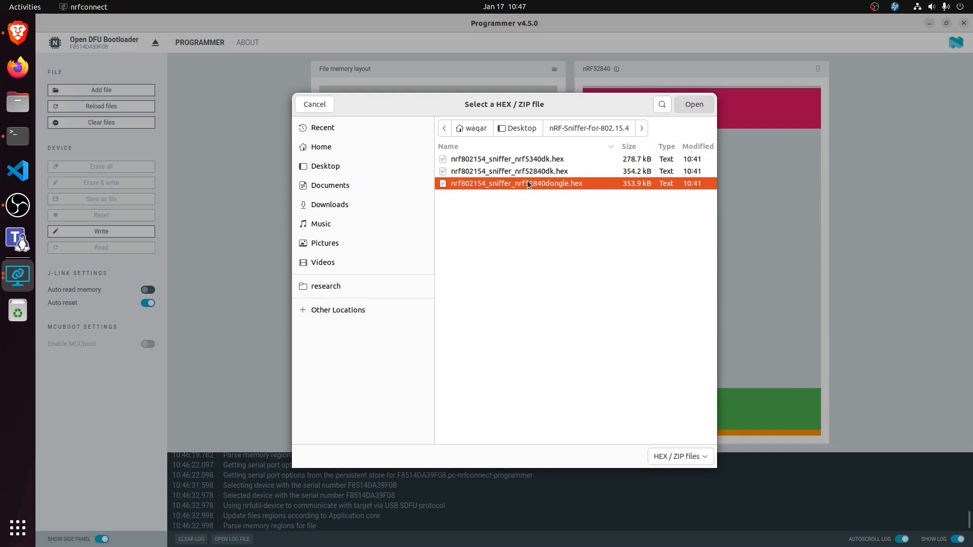
pyautogui.doubleClick(528, 184)
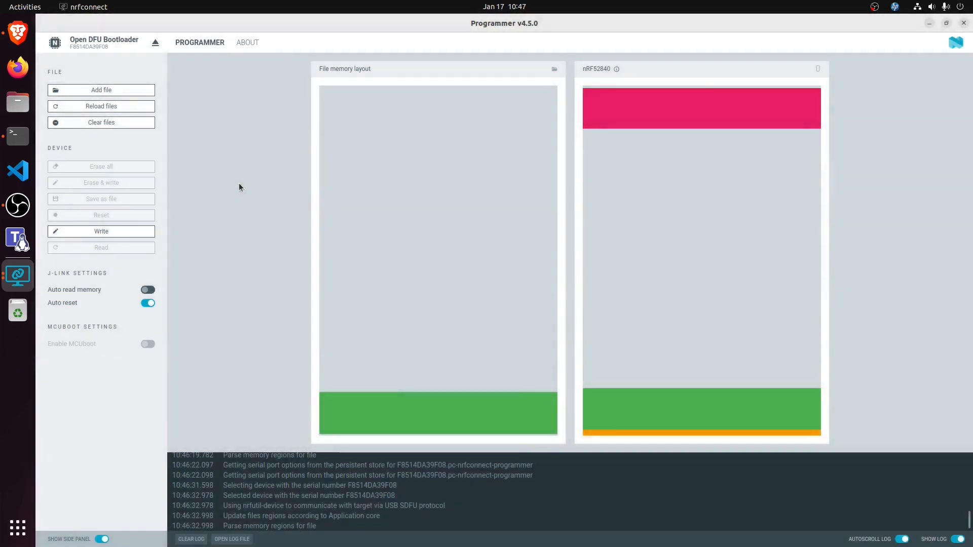
# Step: Write the sniffer firmware to the dongle, dismiss the result dialog, and close Programmer and nRF Connect for Desktop
pyautogui.click(97, 231)
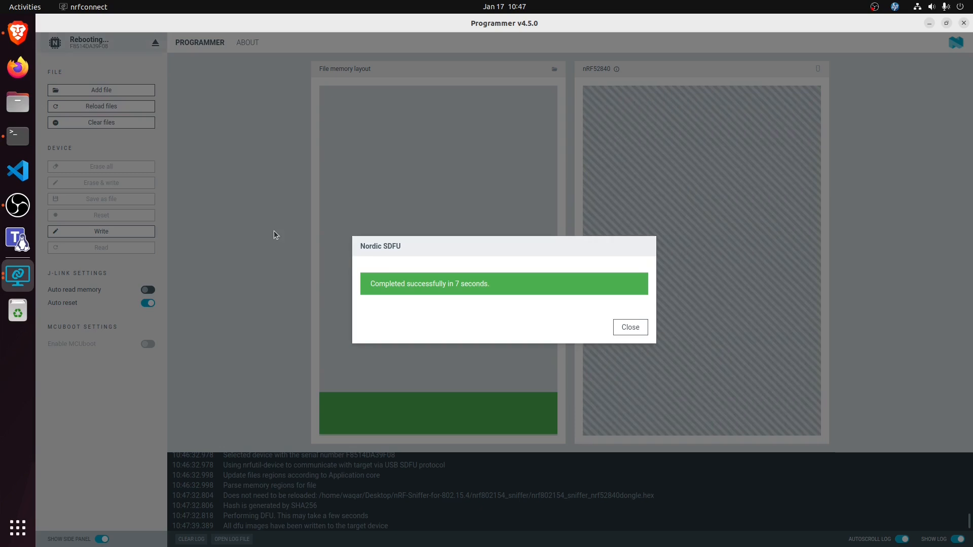
pyautogui.click(628, 329)
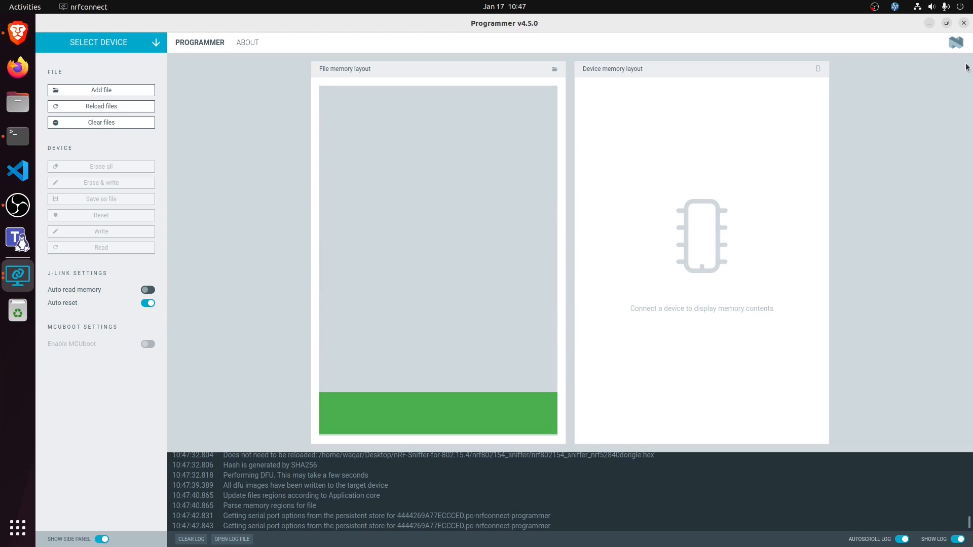
pyautogui.click(962, 24)
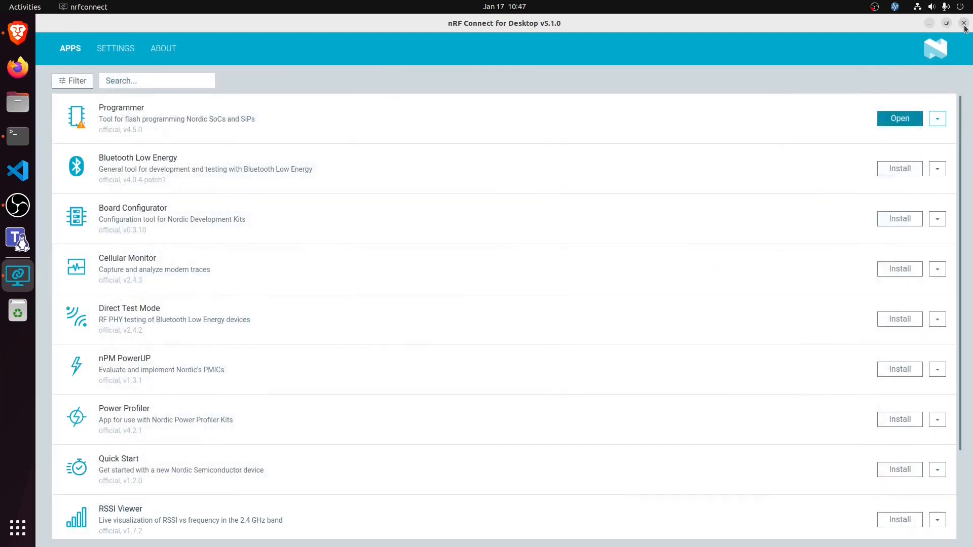
pyautogui.click(964, 24)
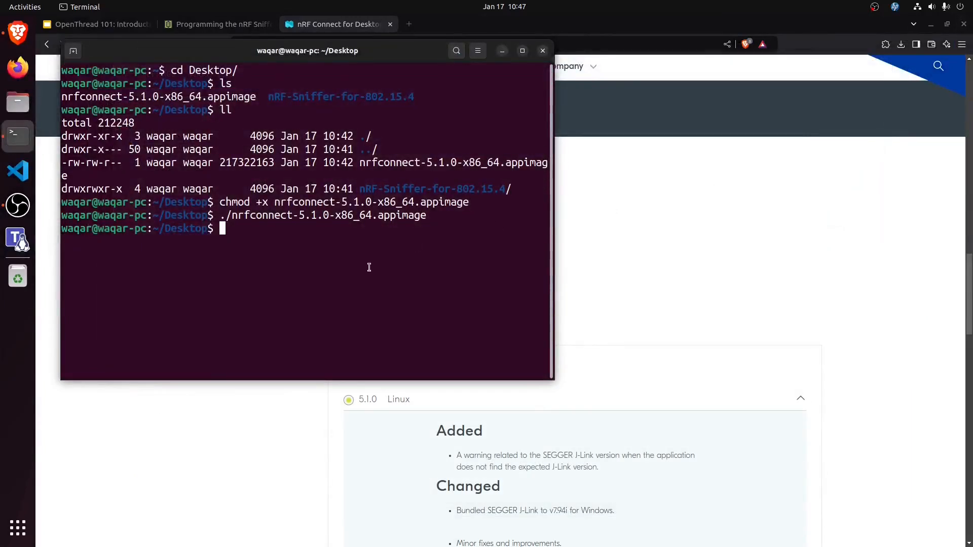
# Step: Clear and exit the terminal session, and close the nRF Connect for Desktop download page in the browser
pyautogui.write('clear')
pyautogui.press('Return')
pyautogui.write('exit')
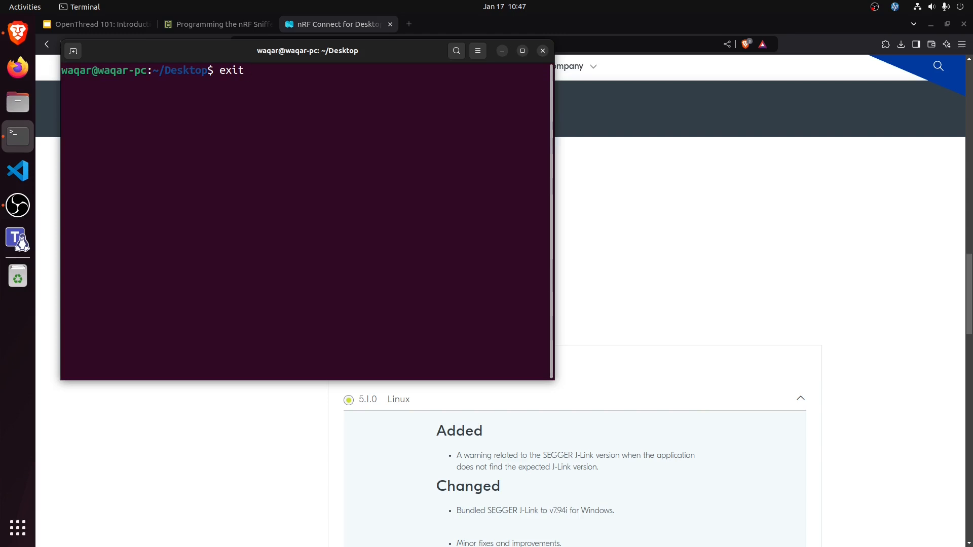
pyautogui.press('Return')
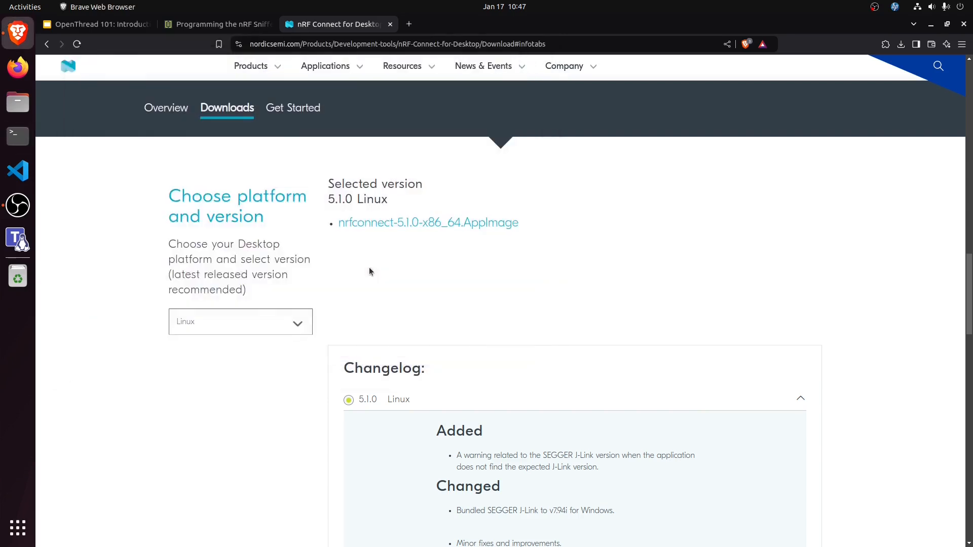
pyautogui.click(390, 24)
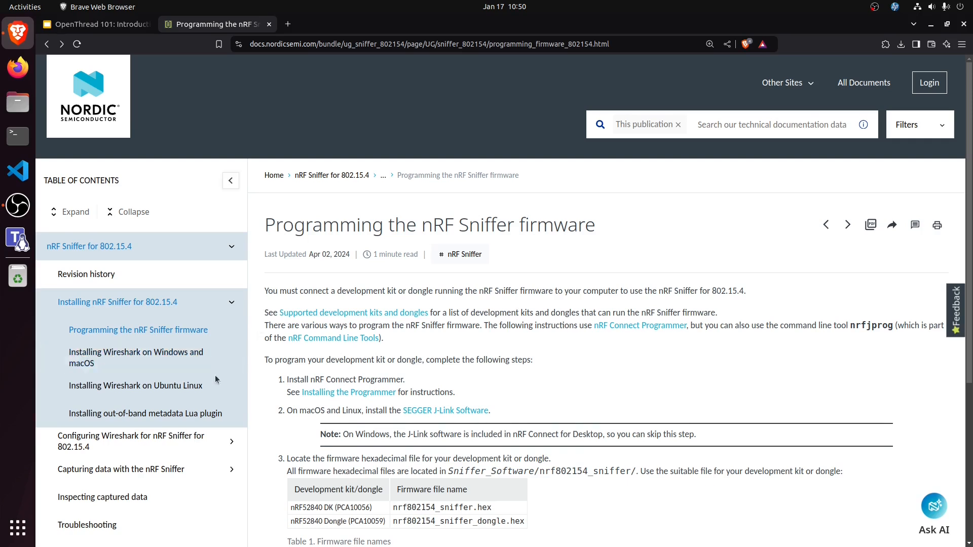
# Step: Open the "Installing Wireshark on Ubuntu Linux" guide and run "sudo apt install wireshark" in a new terminal, supplying the sudo password
pyautogui.click(145, 391)
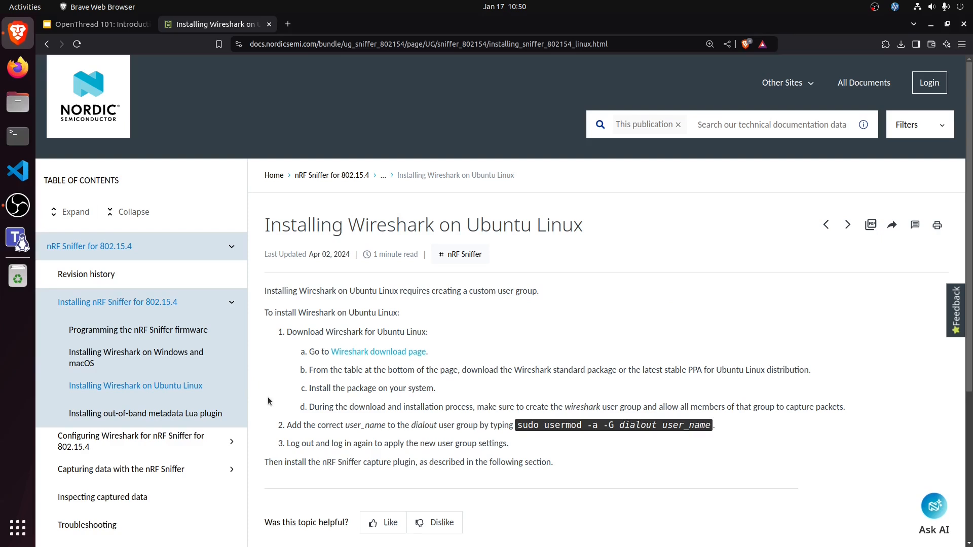
pyautogui.hotkey('ctrl', 'alt', 't')
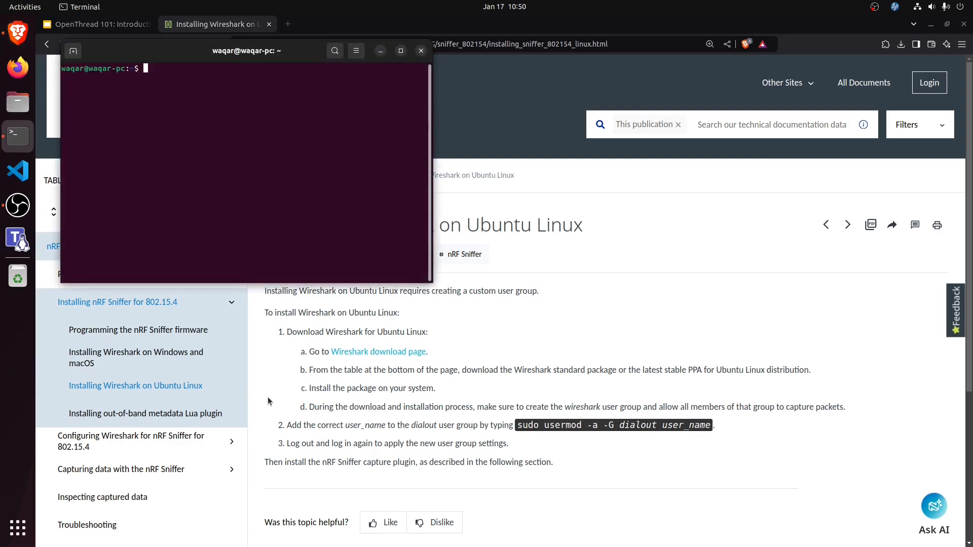
pyautogui.hotkey('ctrl', '+')
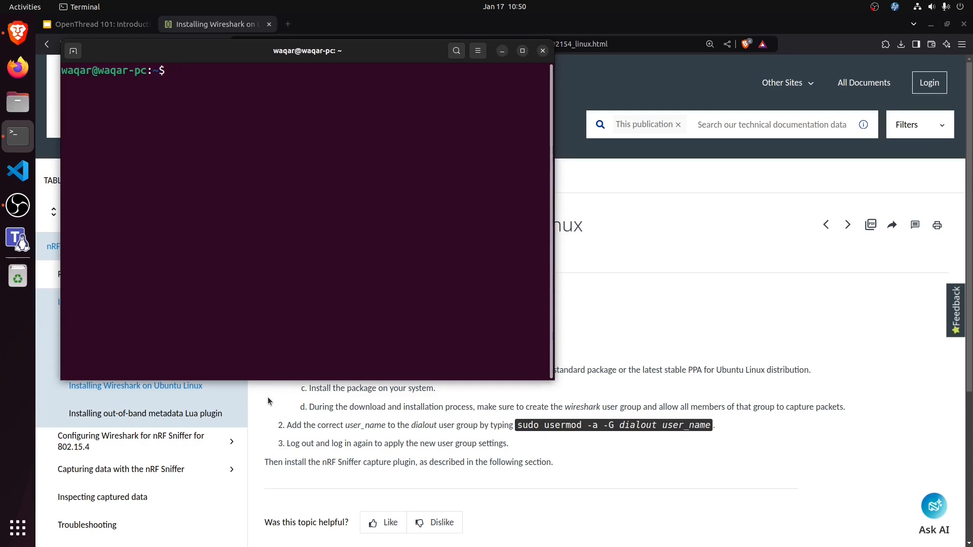
pyautogui.write('sudo apt install')
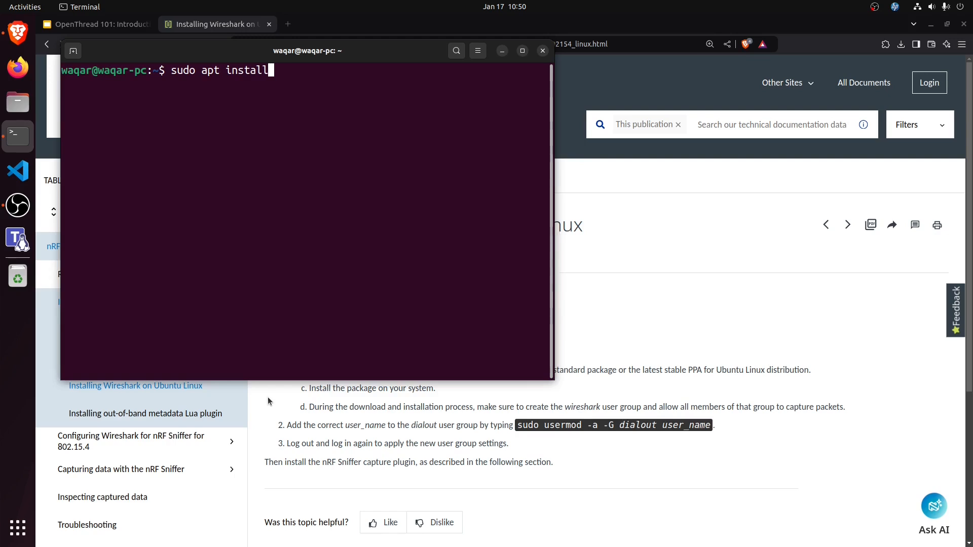
pyautogui.write(' wireshark')
pyautogui.press('Return')
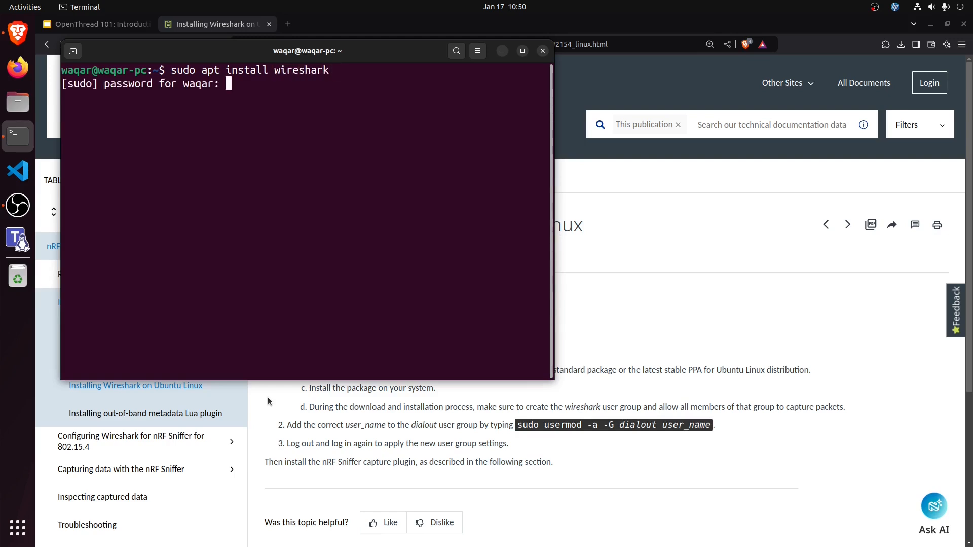
pyautogui.press('Return')
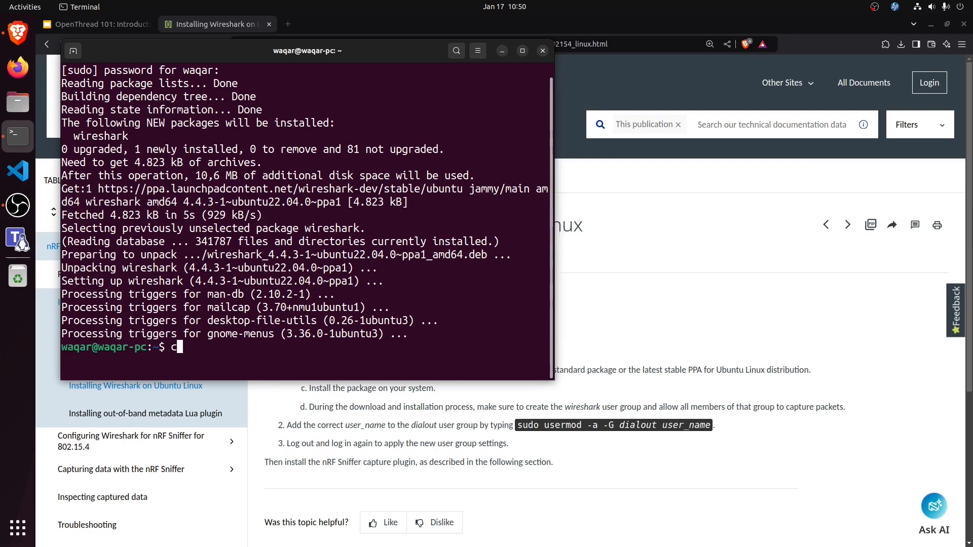
# Step: Clear the Wireshark installation output and exit the terminal
pyautogui.write('clear')
pyautogui.press('Return')
pyautogui.write('exit')
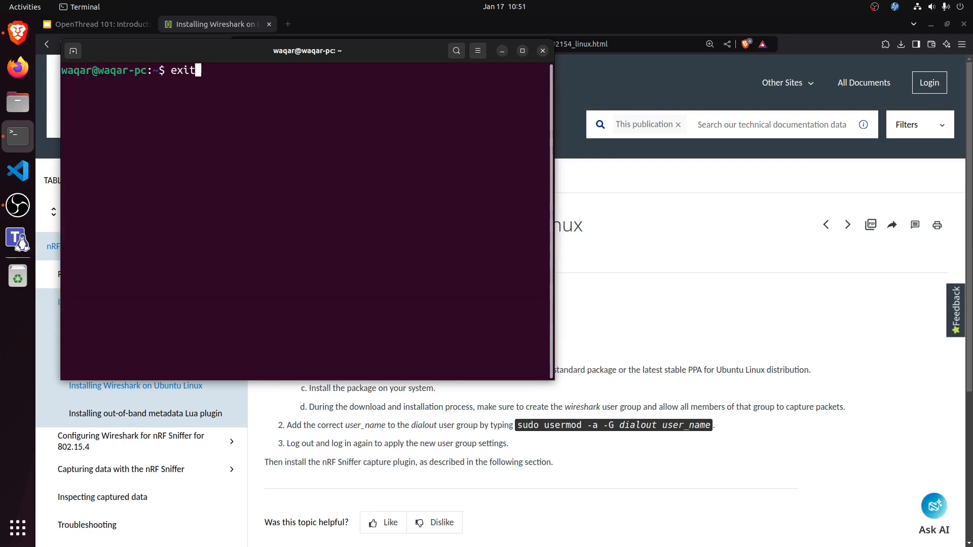
pyautogui.press('Return')
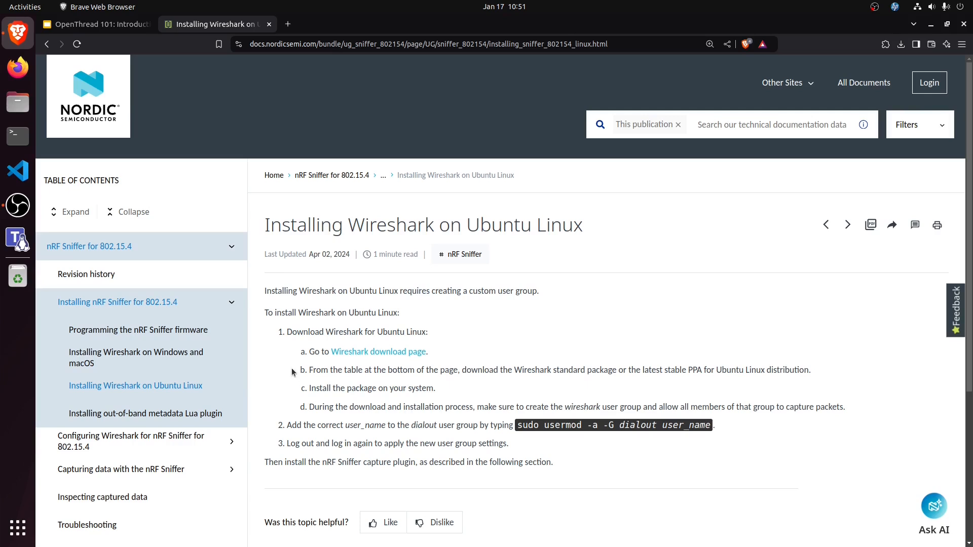
# Step: Open the "Installing the nRF Sniffer capture plugin in Wireshark" page from the documentation on capturing data in Wireshark
pyautogui.click(231, 303)
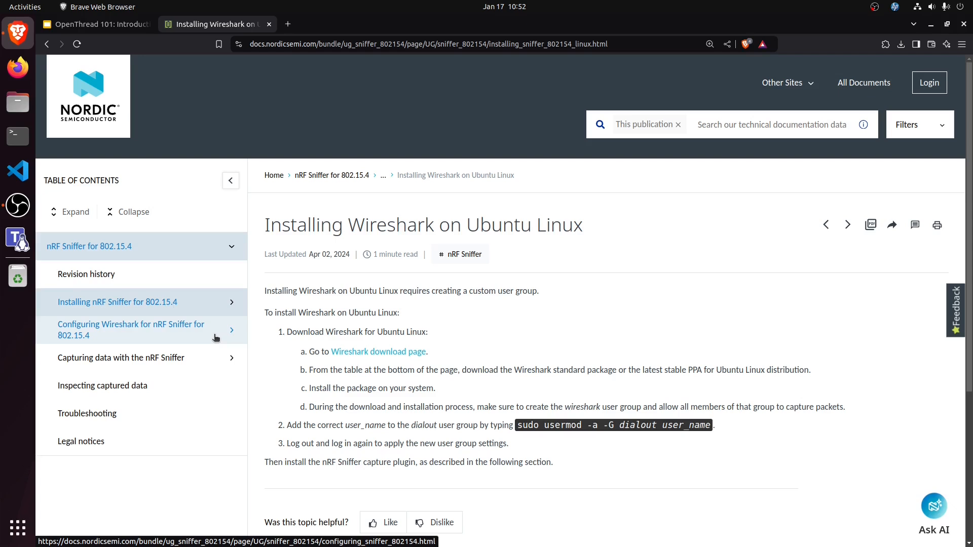
pyautogui.click(211, 358)
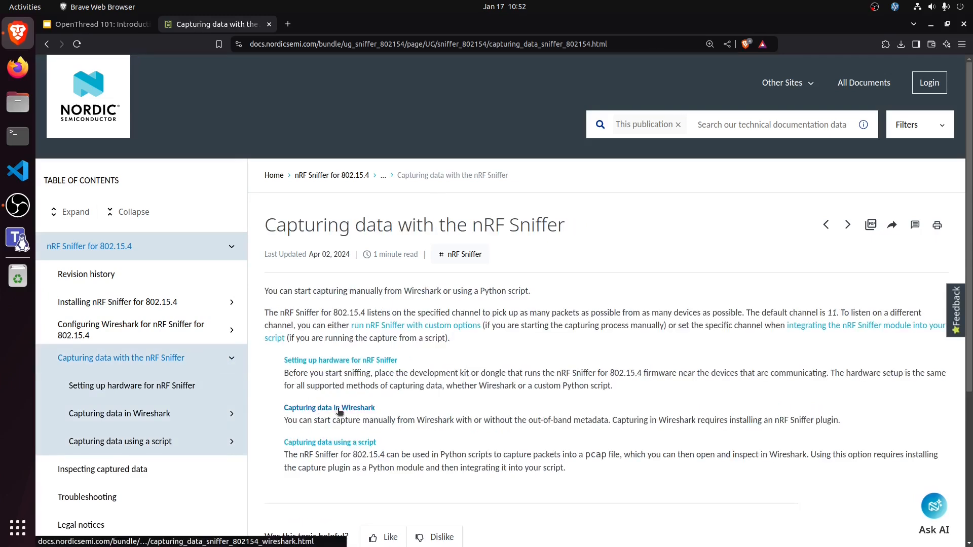
pyautogui.click(338, 408)
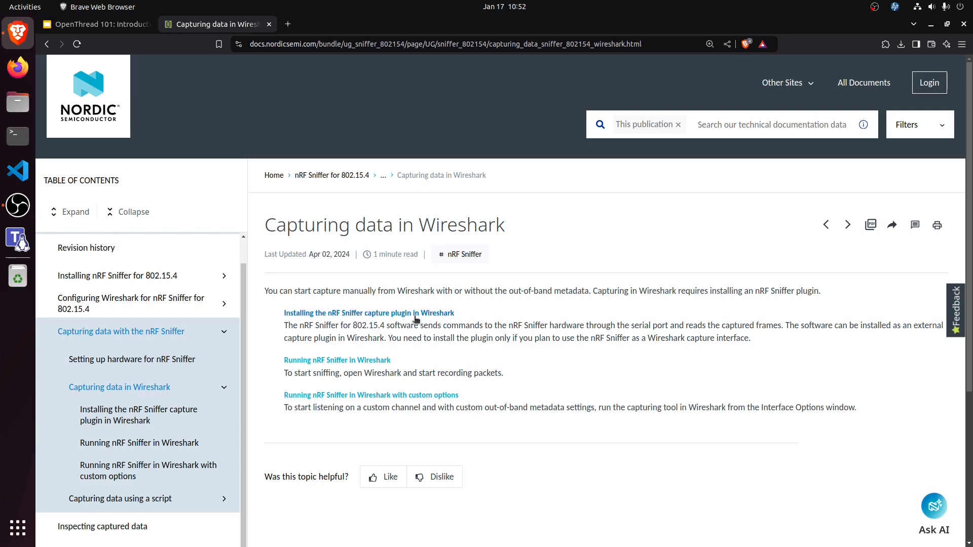
pyautogui.click(435, 314)
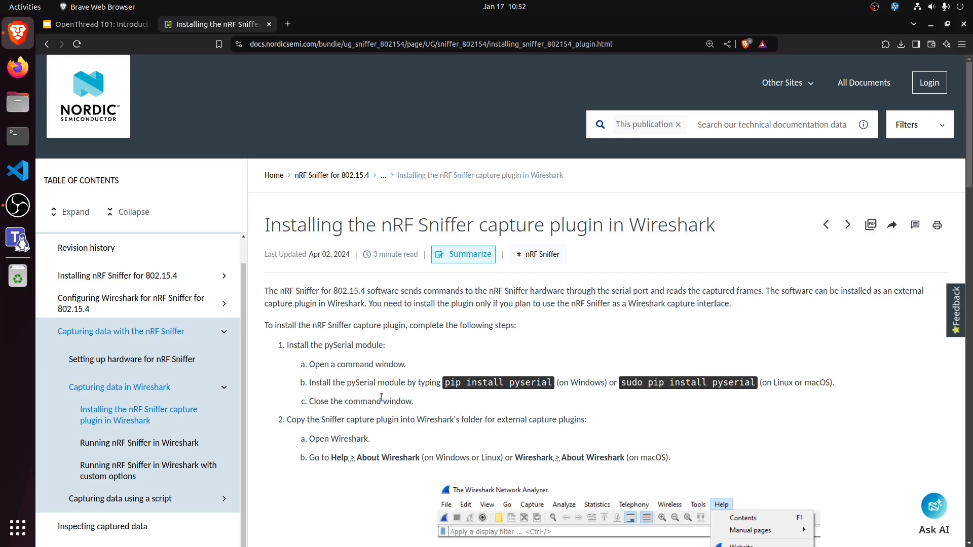
# Step: Copy the "sudo pip install pyserial" command from the guide and run it in a terminal, supplying the sudo password
pyautogui.scroll(-5, 381, 396)
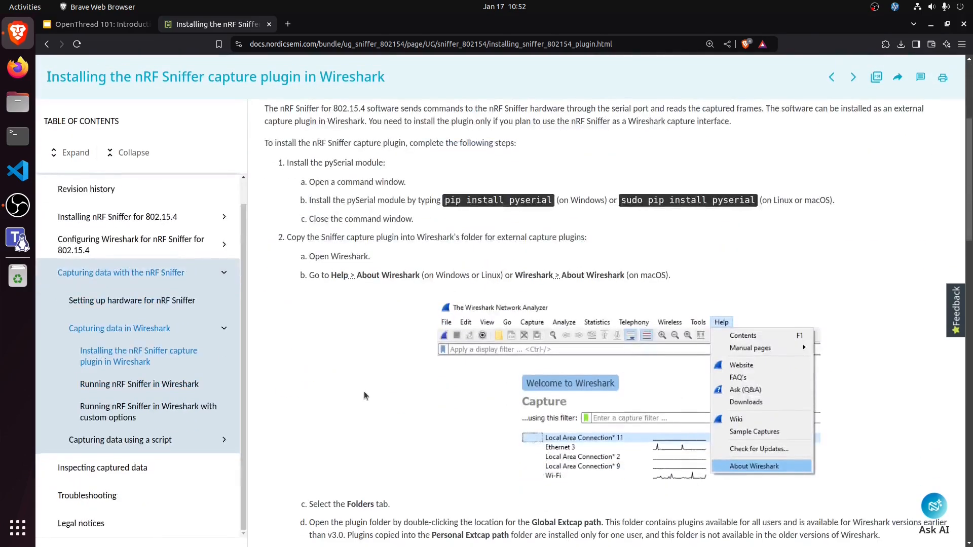
pyautogui.scroll(4, 357, 395)
pyautogui.moveTo(620, 203); pyautogui.dragTo(755, 204)
pyautogui.hotkey('ctrl', 'c')
pyautogui.rightClick(754, 204)
pyautogui.click(757, 215)
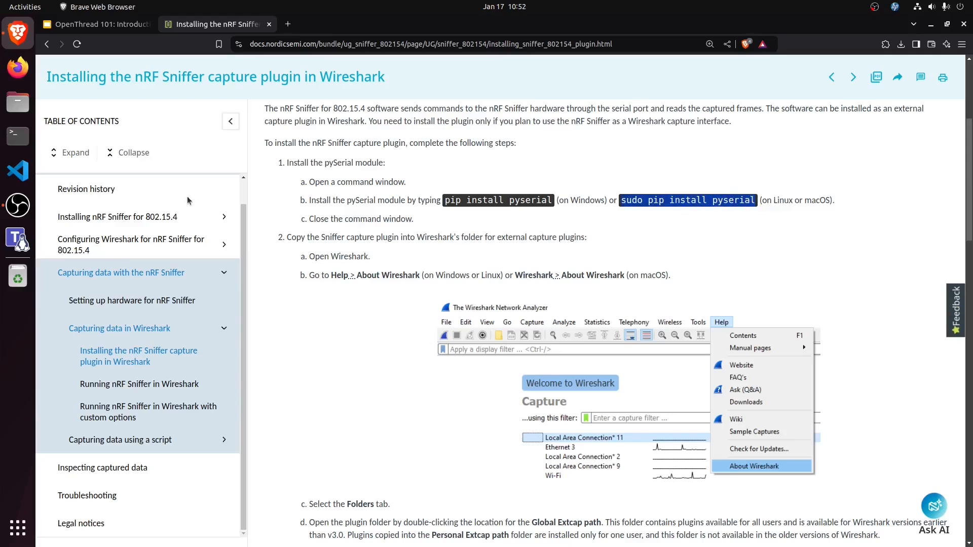
pyautogui.click(25, 138)
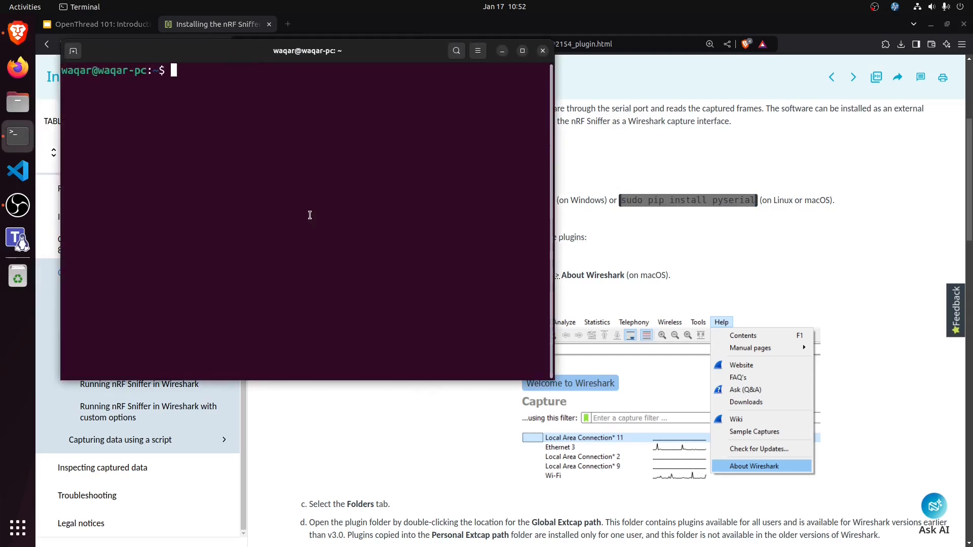
pyautogui.hotkey('ctrl', 'shift', 'v')
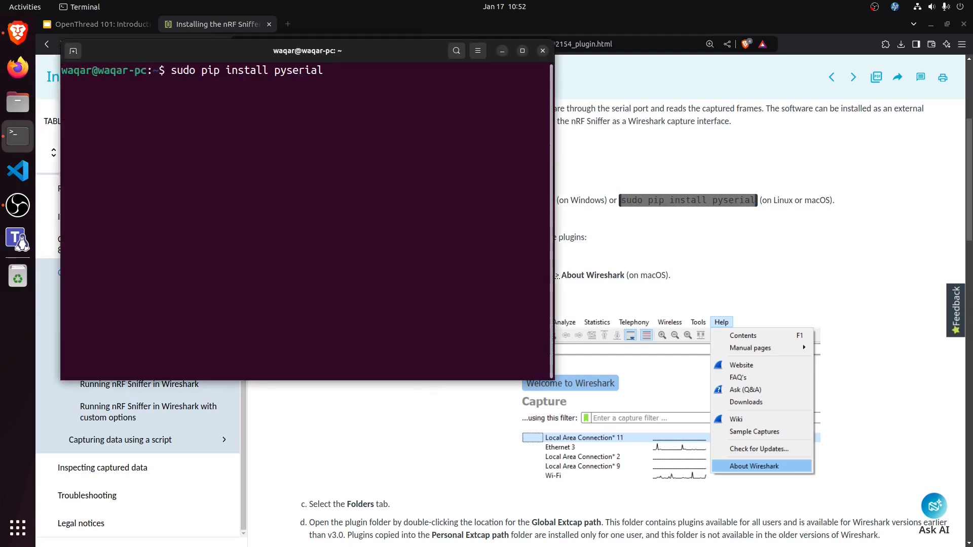
pyautogui.press('Return')
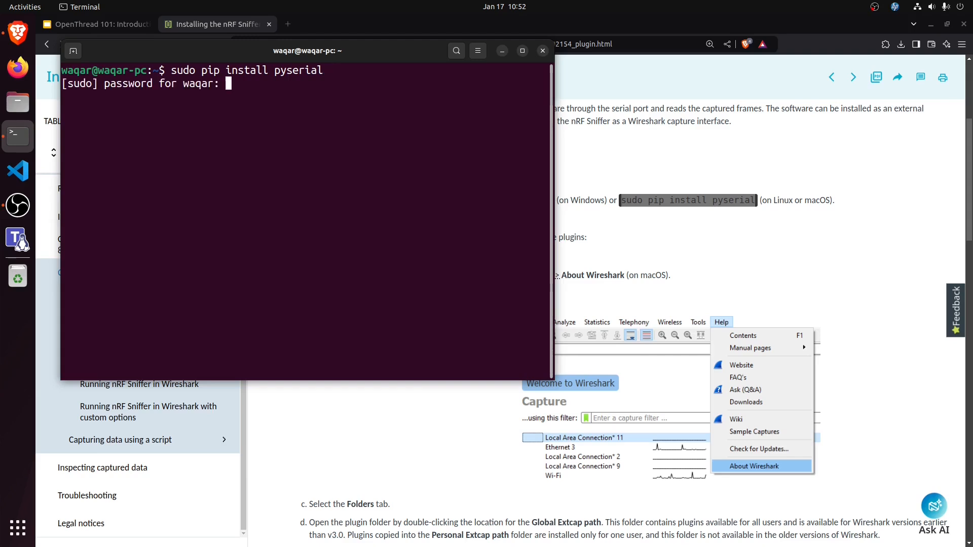
pyautogui.press('Return')
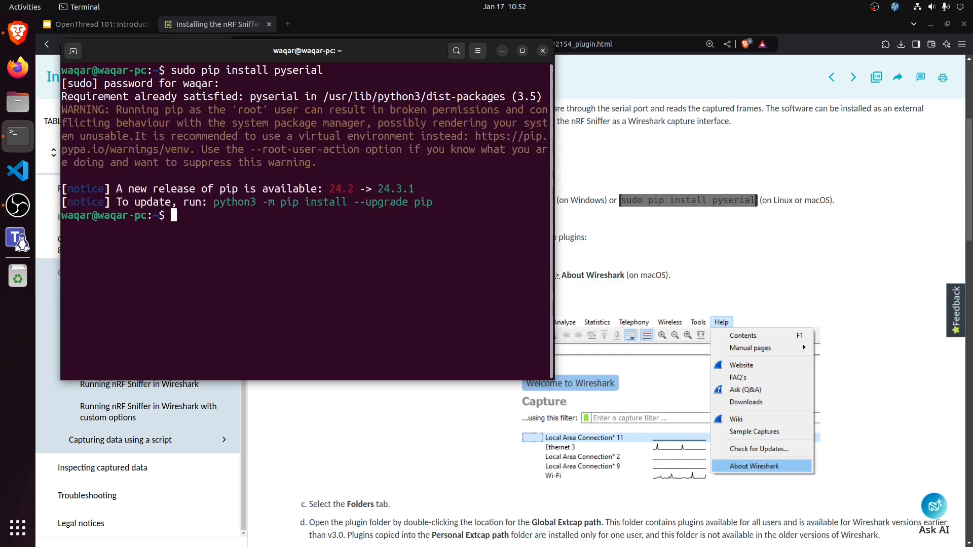
# Step: Clear the pySerial installation output and exit the terminal to return to the plugin guide
pyautogui.write('clear')
pyautogui.press('Return')
pyautogui.write('exit')
pyautogui.press('Return')
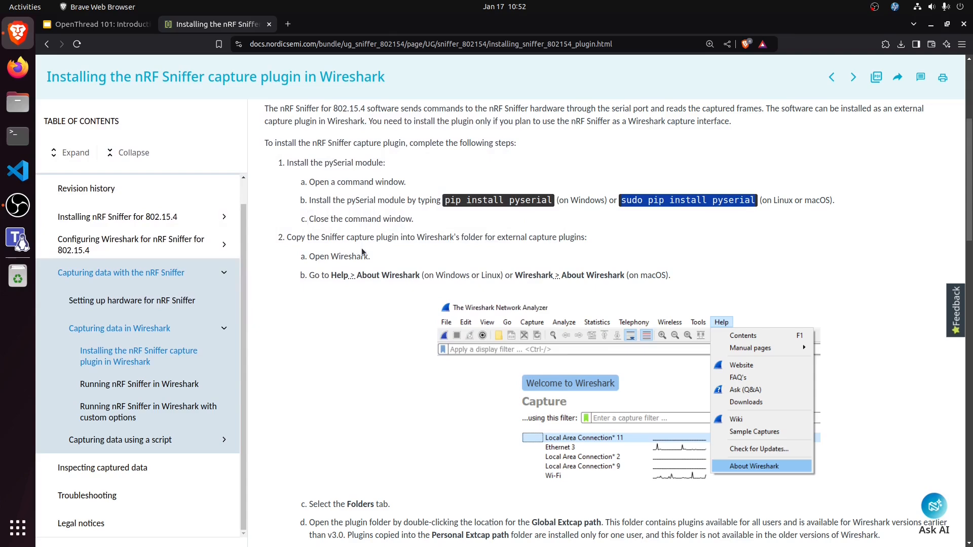
# Step: Search for Wireshark among the installed applications and launch it
pyautogui.press('super')
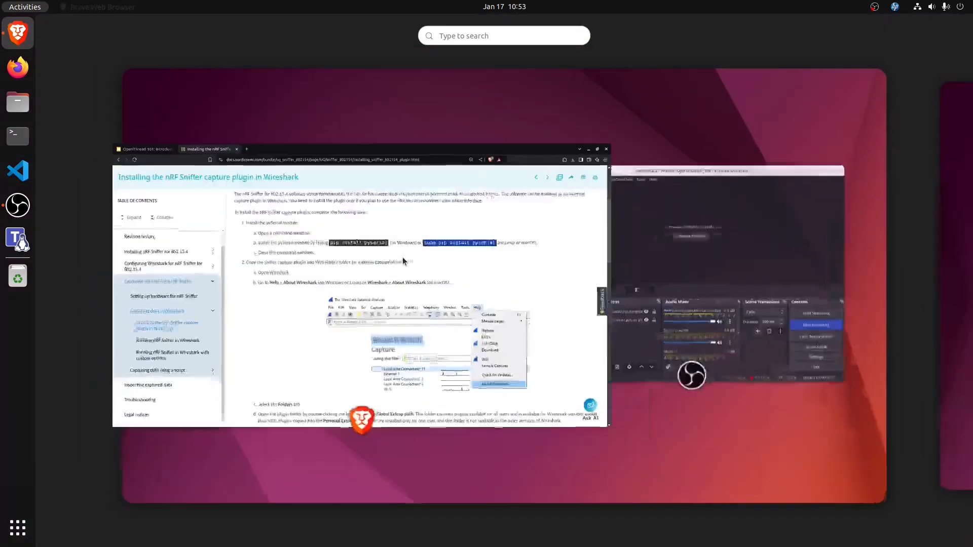
pyautogui.write('wire')
pyautogui.press('Return')
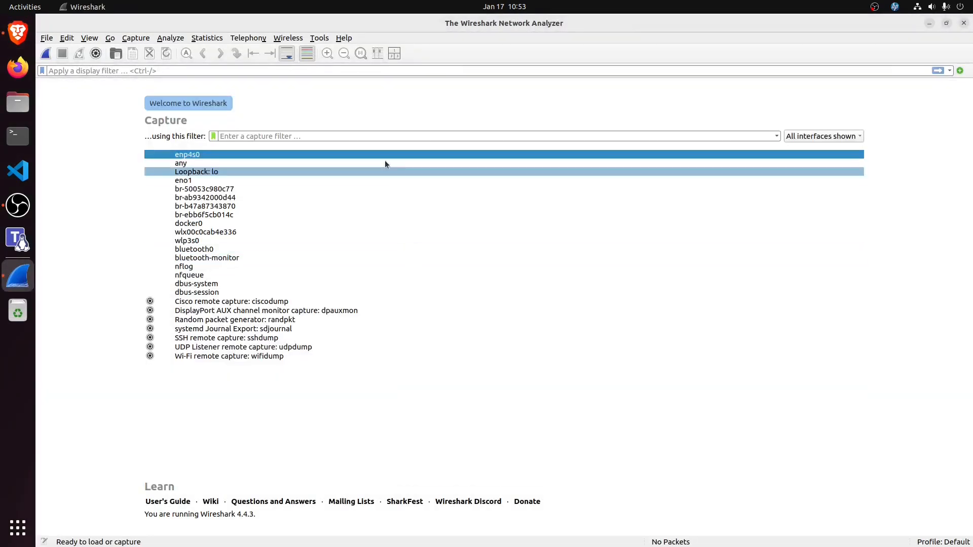
# Step: Open the Personal Extcap path location from the folder list in the About Wireshark dialog
pyautogui.click(345, 38)
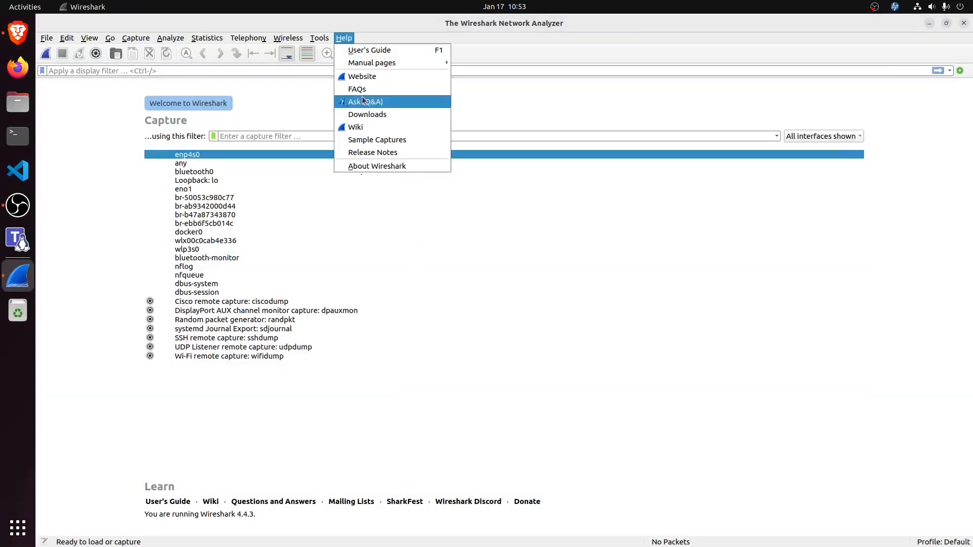
pyautogui.click(372, 164)
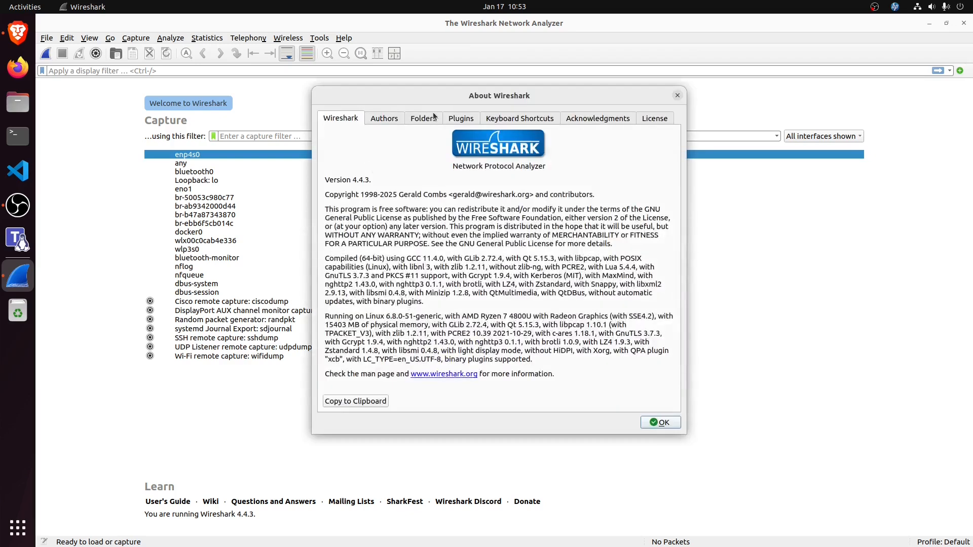
pyautogui.click(434, 118)
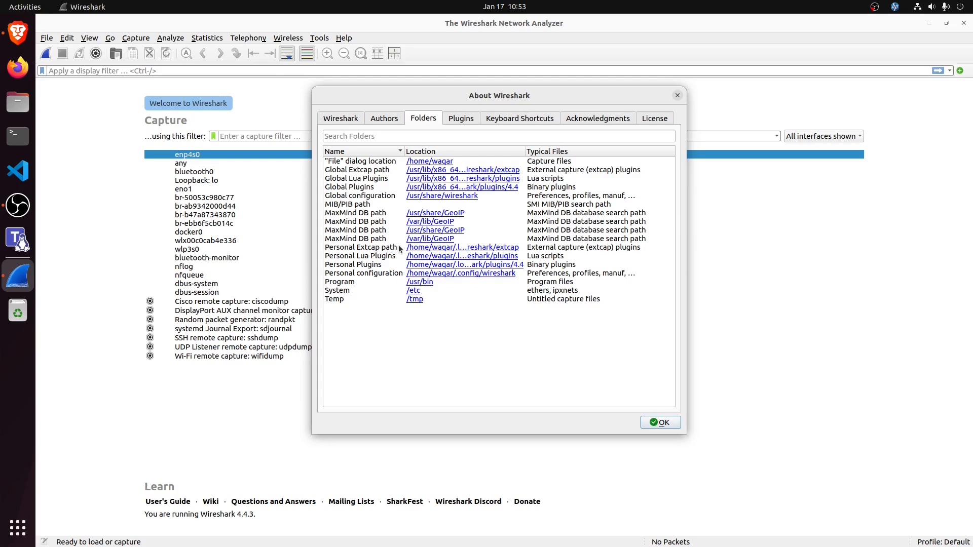
pyautogui.click(363, 171)
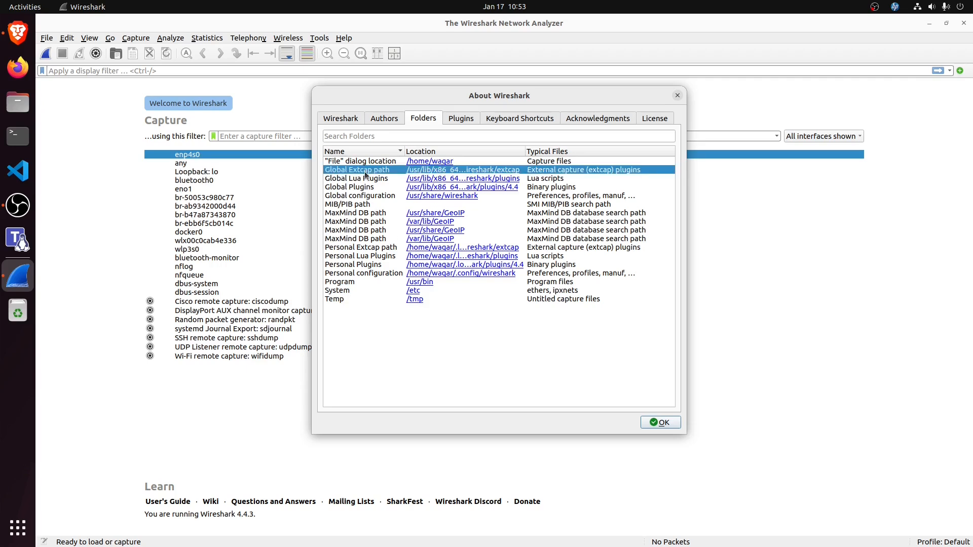
pyautogui.click(367, 246)
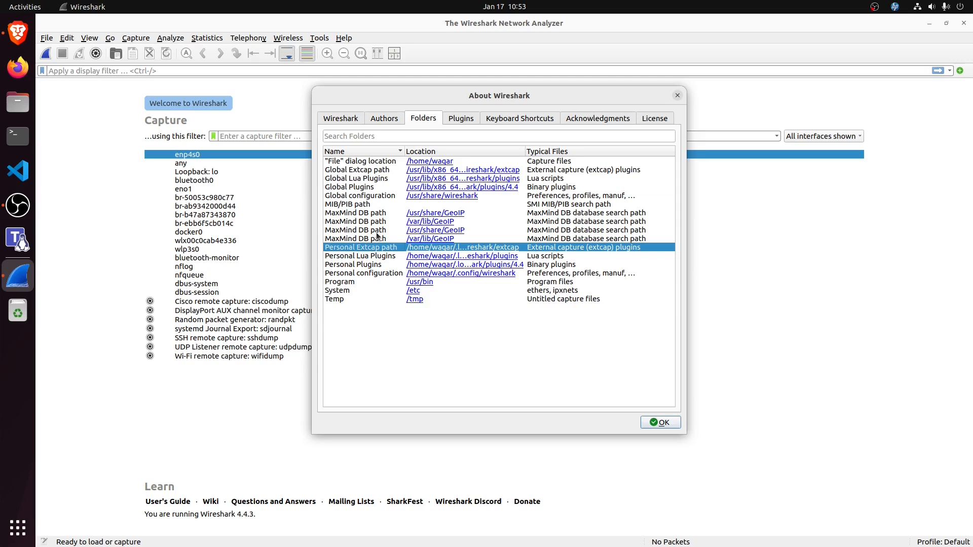
pyautogui.click(424, 249)
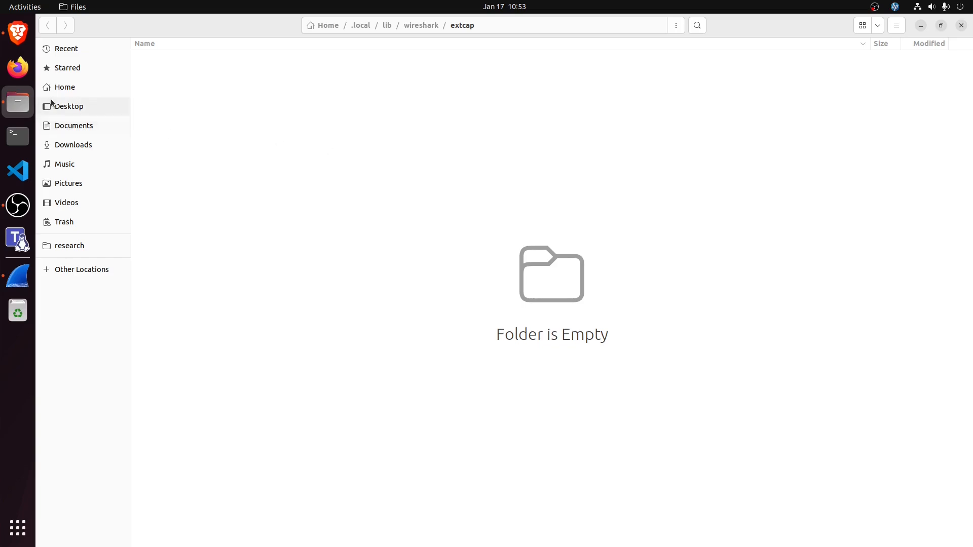
# Step: Open the Desktop in a new file manager tab beside extcap and go into the nRF-Sniffer-for-802.15.4 folder
pyautogui.rightClick(69, 107)
pyautogui.click(95, 148)
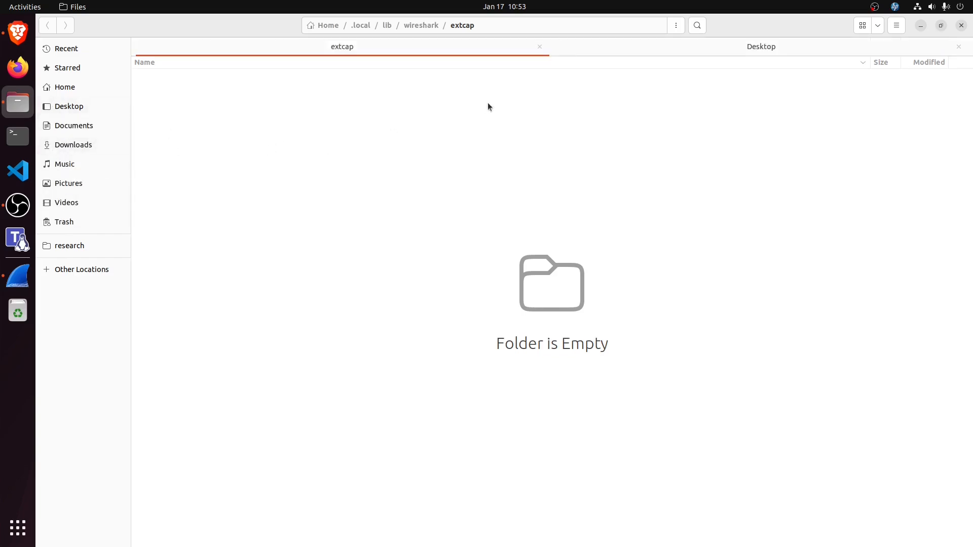
pyautogui.click(733, 53)
pyautogui.doubleClick(203, 84)
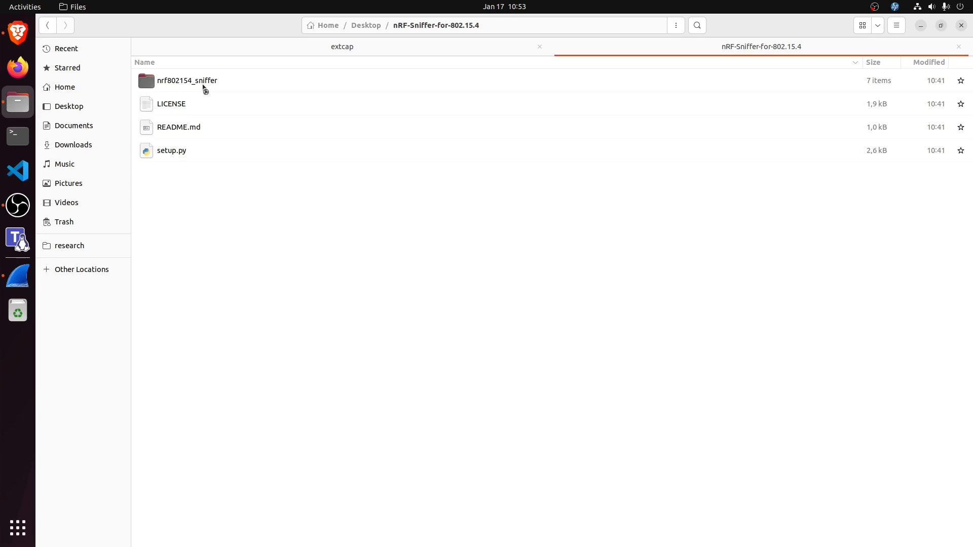
# Step: Copy nrf802154_sniffer.py from the nrf802154_sniffer folder into Wireshark's extcap folder
pyautogui.doubleClick(202, 83)
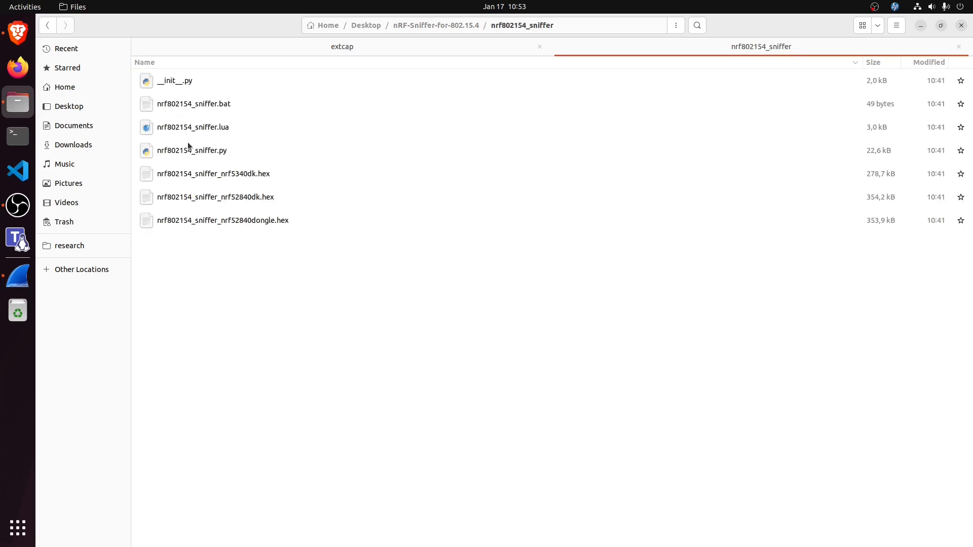
pyautogui.rightClick(192, 148)
pyautogui.click(212, 209)
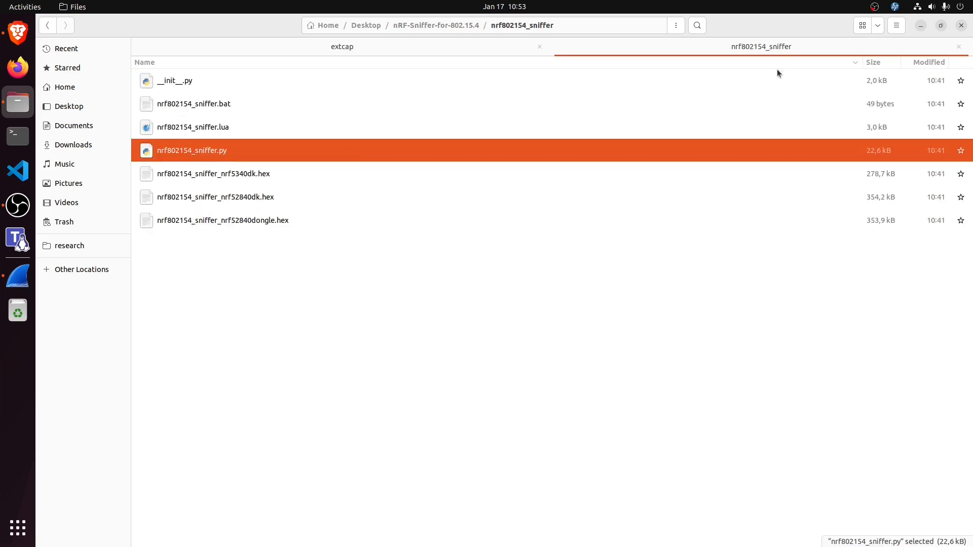
pyautogui.click(957, 47)
pyautogui.rightClick(344, 126)
pyautogui.click(349, 159)
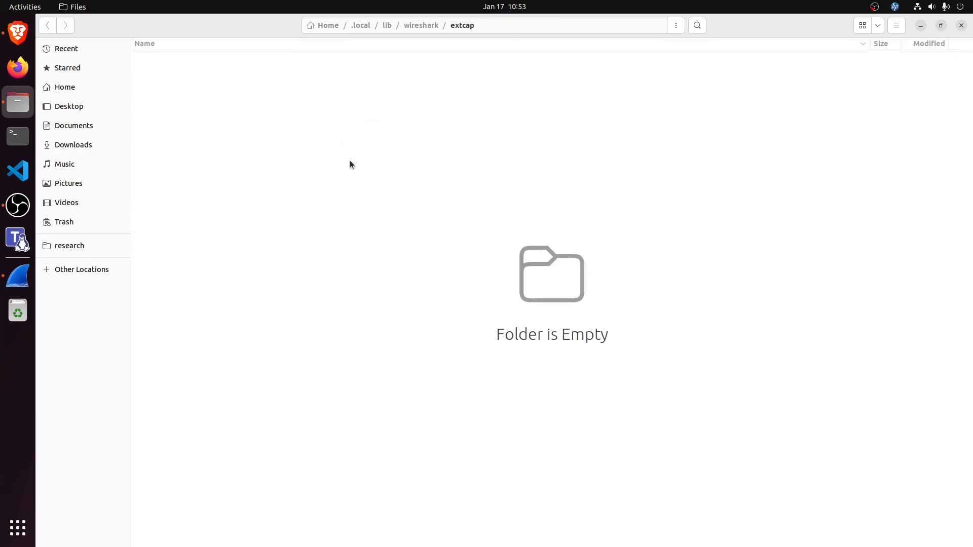
pyautogui.click(211, 145)
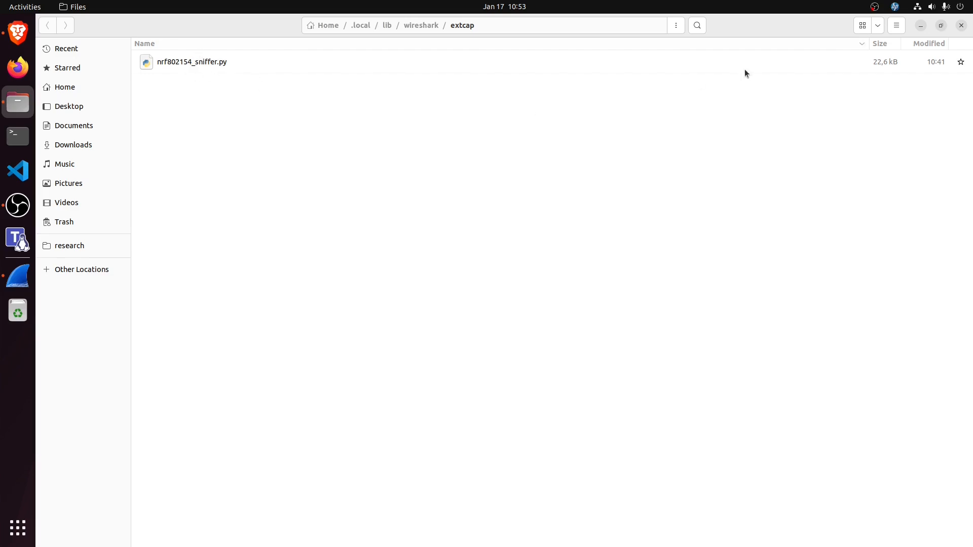
# Step: Close the file manager and the About Wireshark dialog, and refresh the list of capture interfaces
pyautogui.click(960, 29)
pyautogui.click(658, 421)
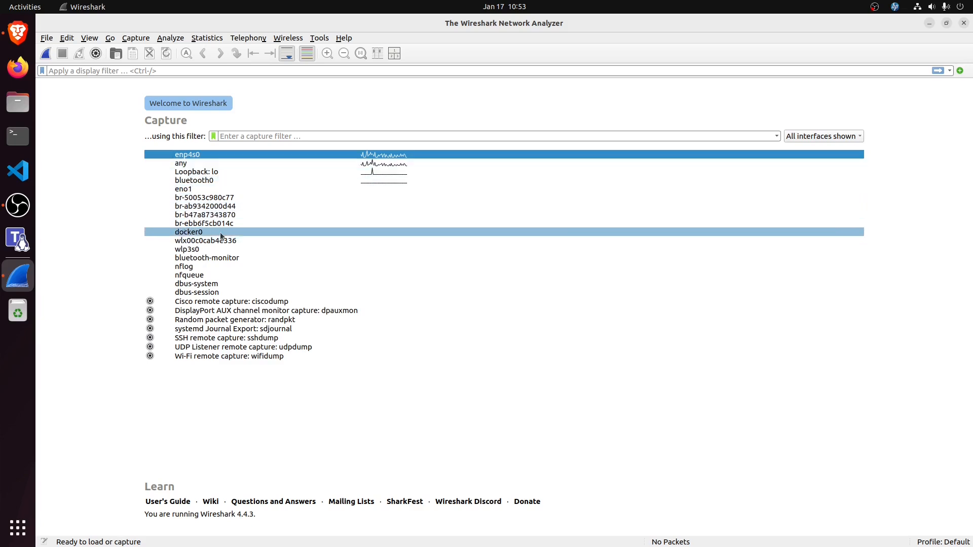
pyautogui.click(129, 39)
pyautogui.click(147, 110)
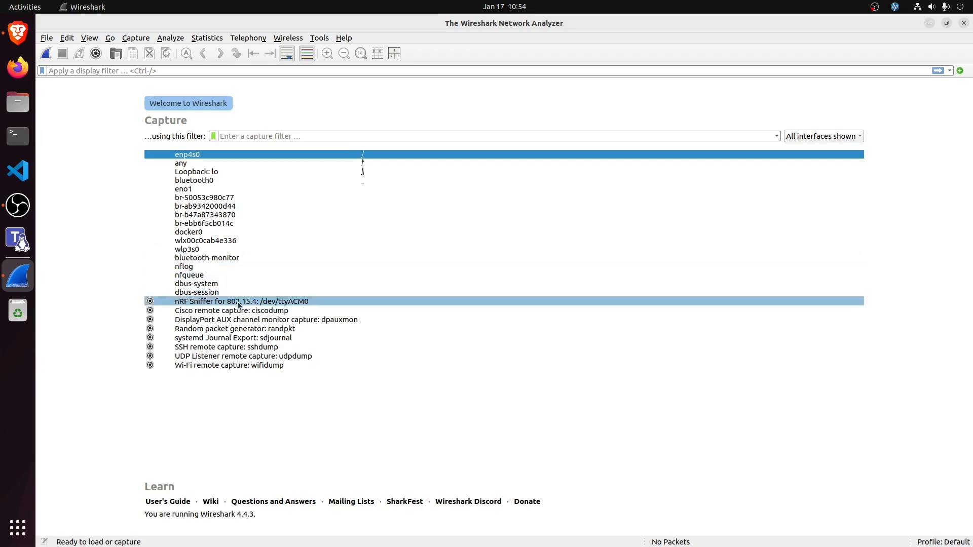
# Step: Set the channel of the nRF Sniffer for 802.15.4 interface to 14, save the option, and start capturing on it
pyautogui.click(302, 302)
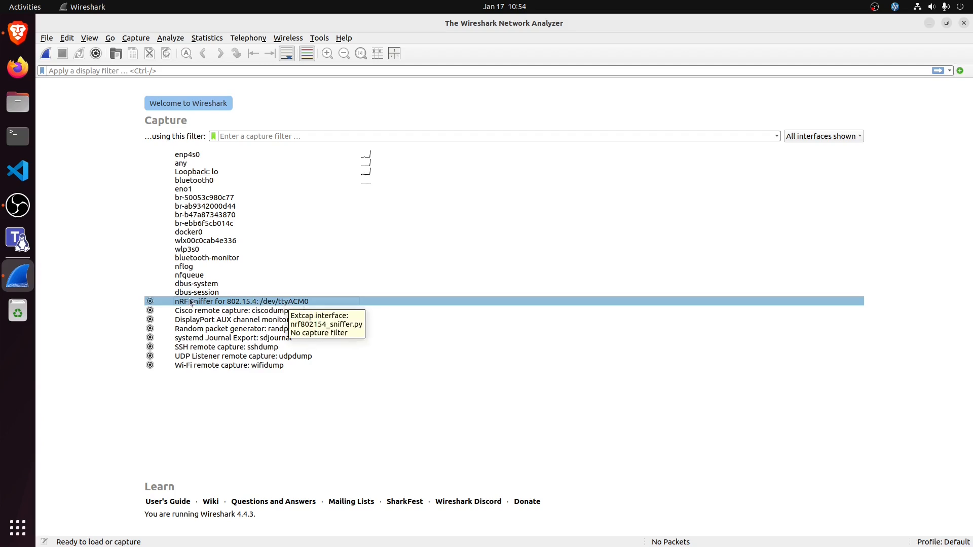
pyautogui.click(150, 302)
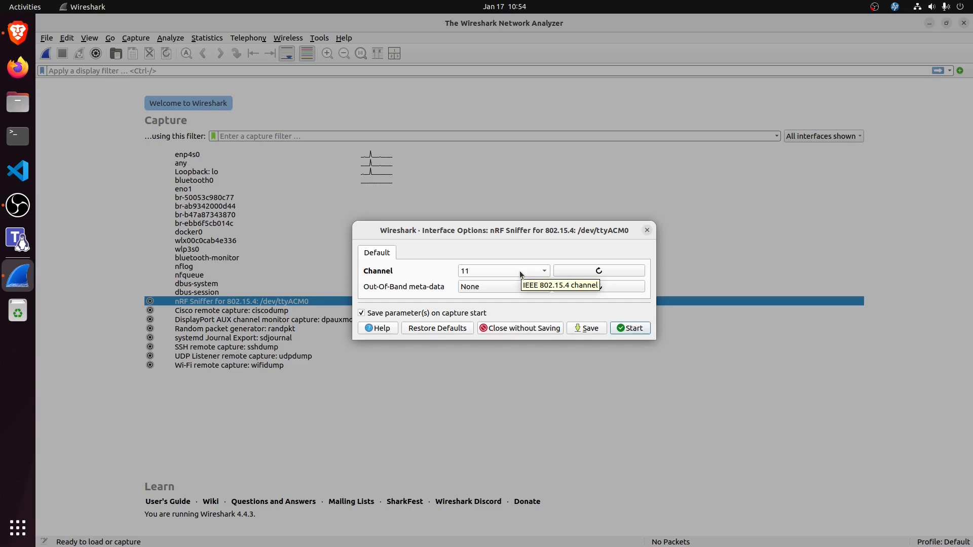
pyautogui.click(521, 273)
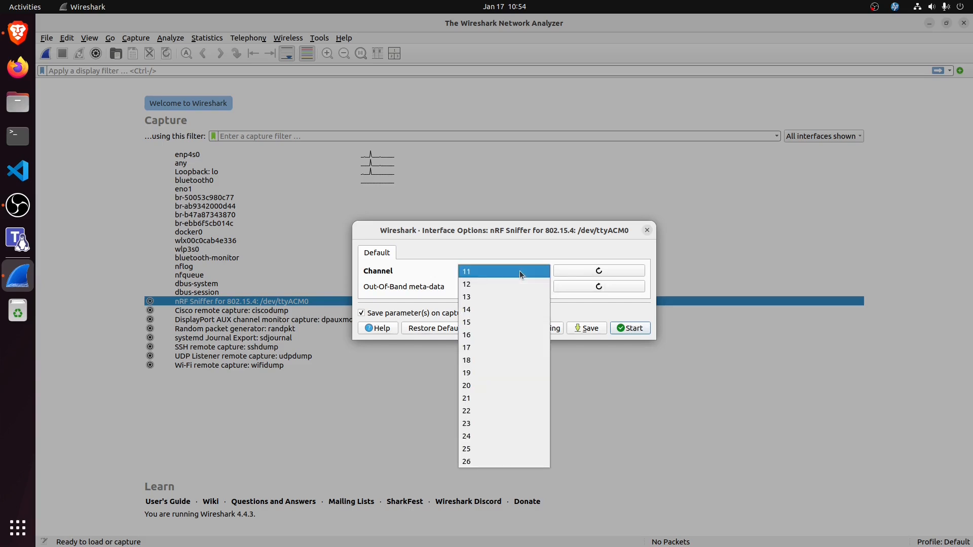
pyautogui.click(500, 311)
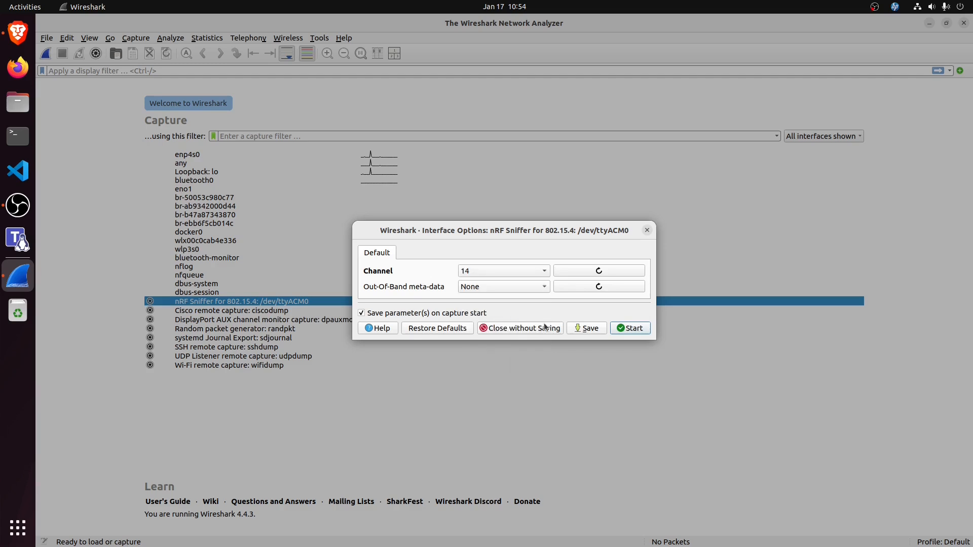
pyautogui.click(586, 329)
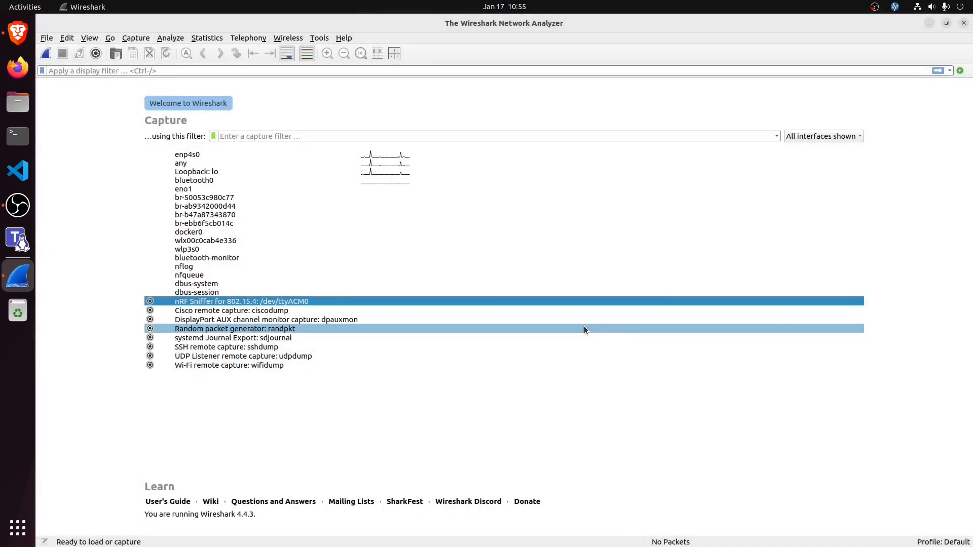
pyautogui.doubleClick(263, 302)
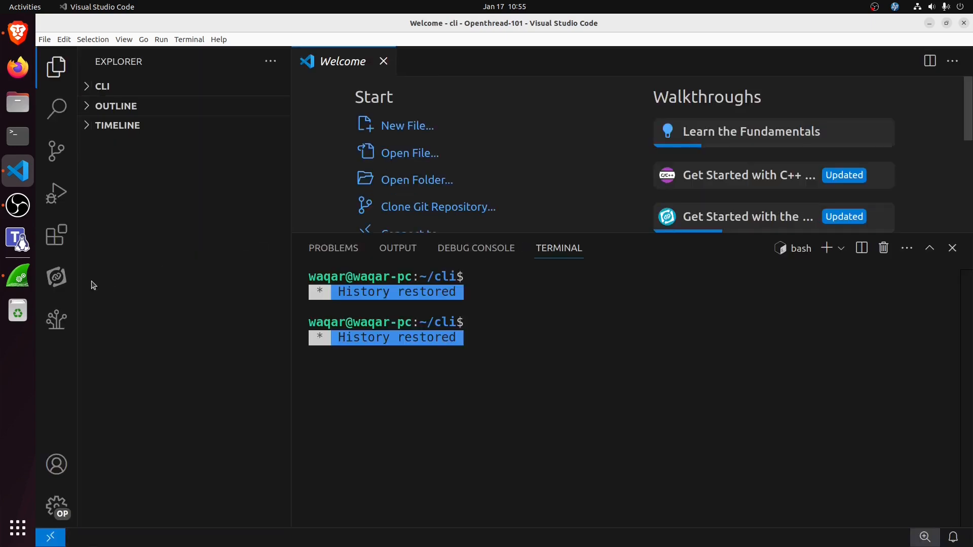
# Step: In Visual Studio Code, close the Welcome page and connect nRF Connect to the VCOM0 serial port of device_02
pyautogui.click(383, 61)
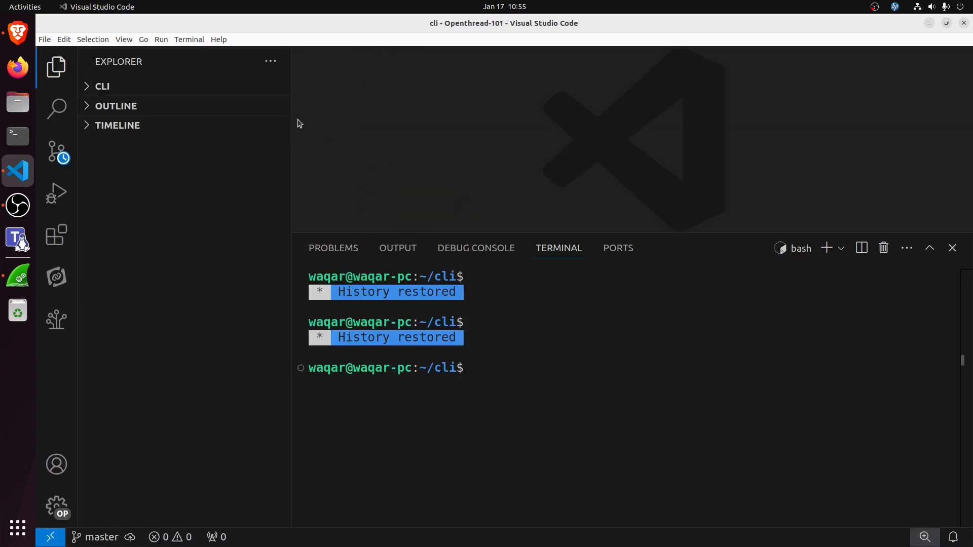
pyautogui.click(56, 276)
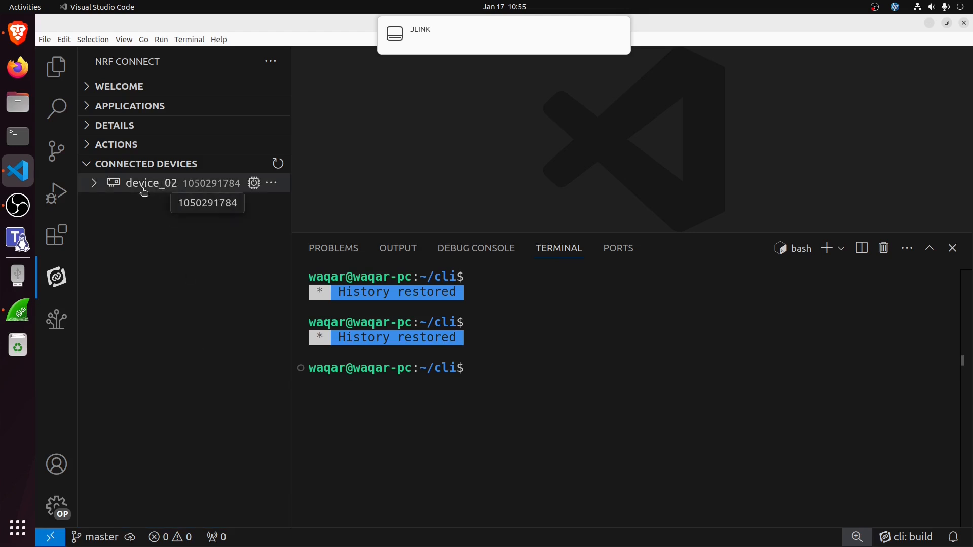
pyautogui.click(95, 184)
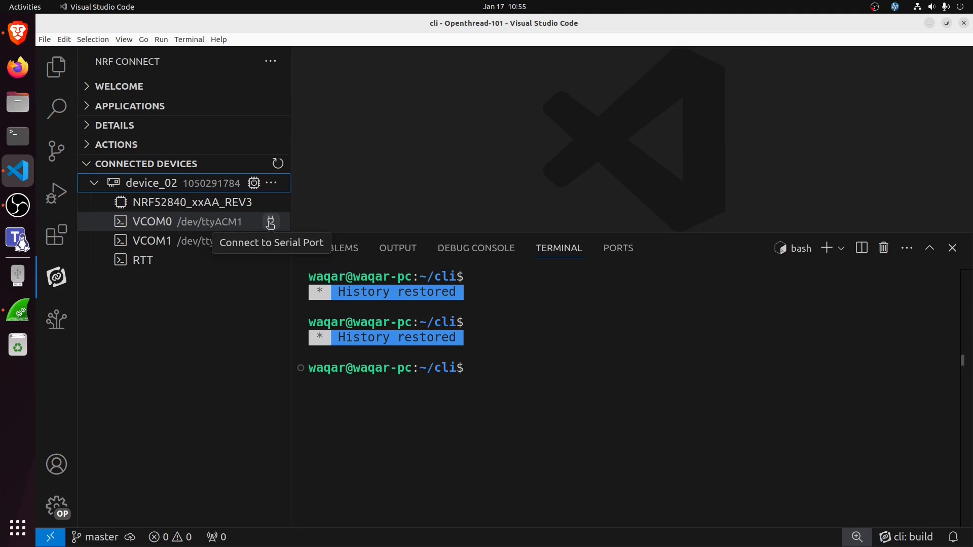
pyautogui.click(270, 223)
pyautogui.click(551, 126)
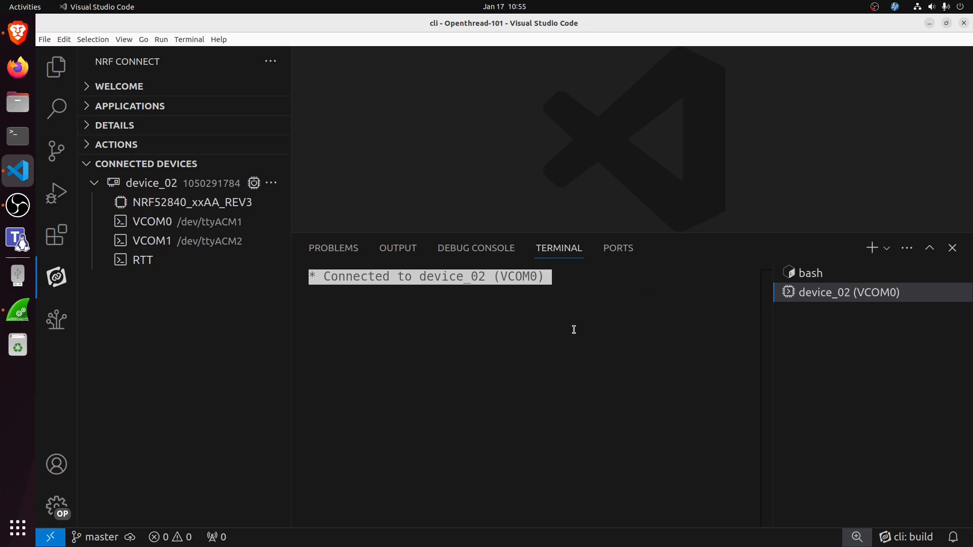
pyautogui.press('Return')
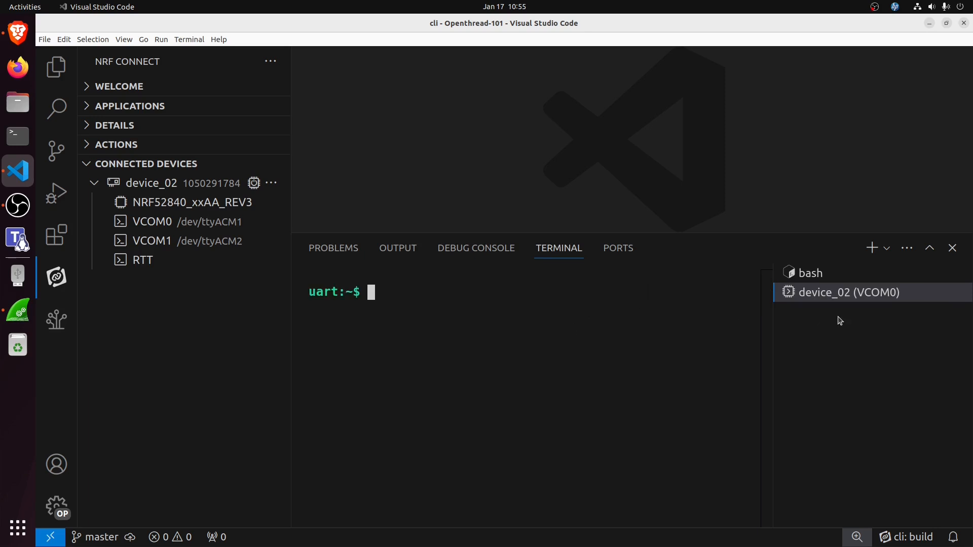
# Step: Move the device_02 (VCOM0) terminal into its own window and place it over the Wireshark capture
pyautogui.rightClick(845, 294)
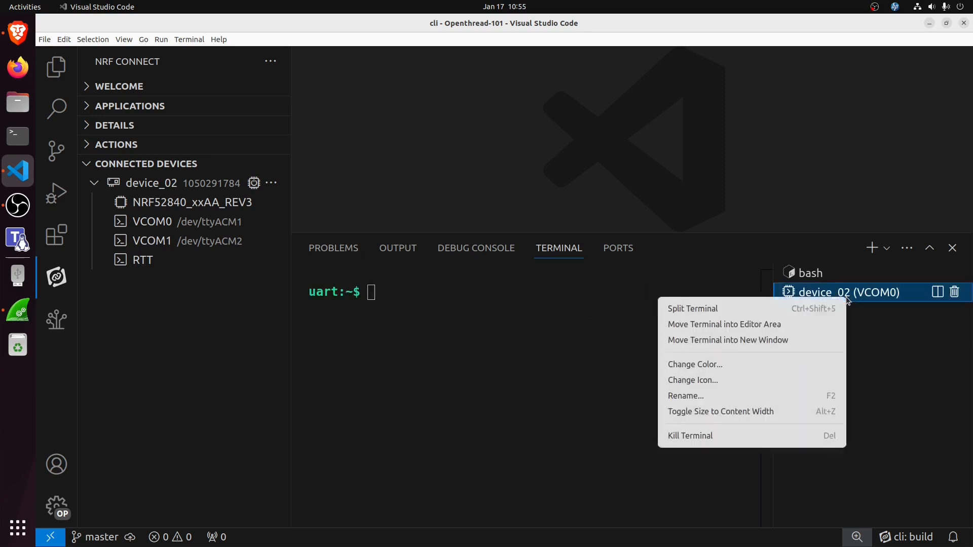
pyautogui.click(777, 340)
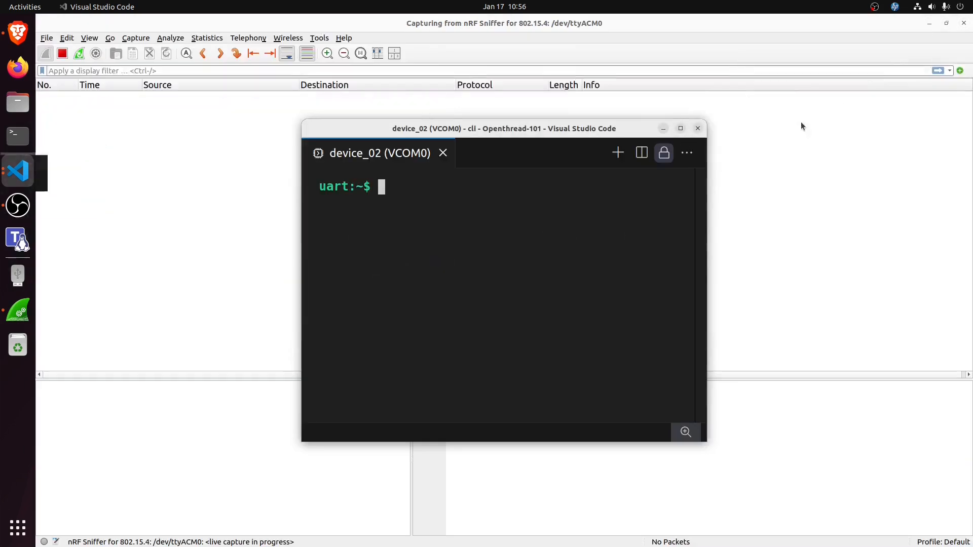
pyautogui.moveTo(522, 128); pyautogui.dragTo(788, 139)
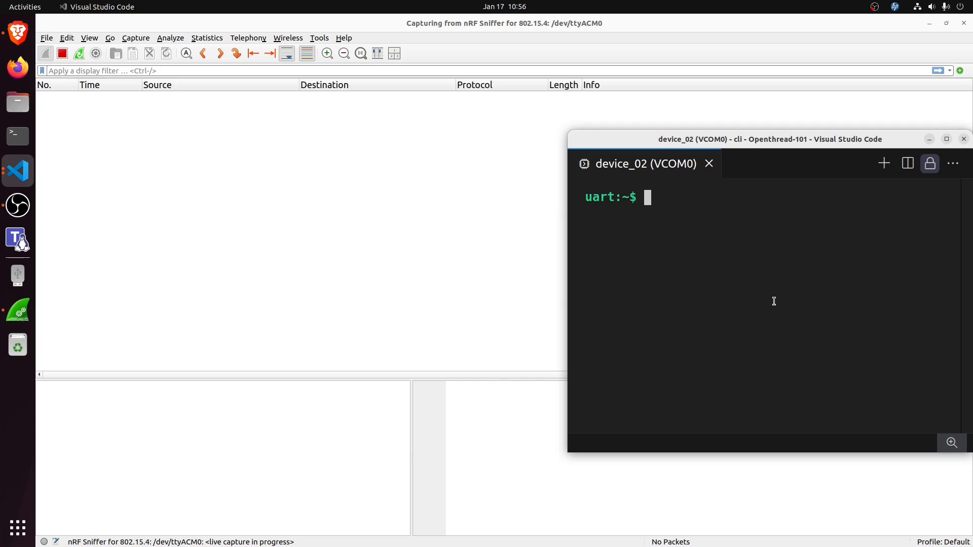
# Step: Enlarge the terminal text and query the device's Thread state with "ot state"
pyautogui.write('ot')
pyautogui.hotkey('ctrl', '=')
pyautogui.write('state')
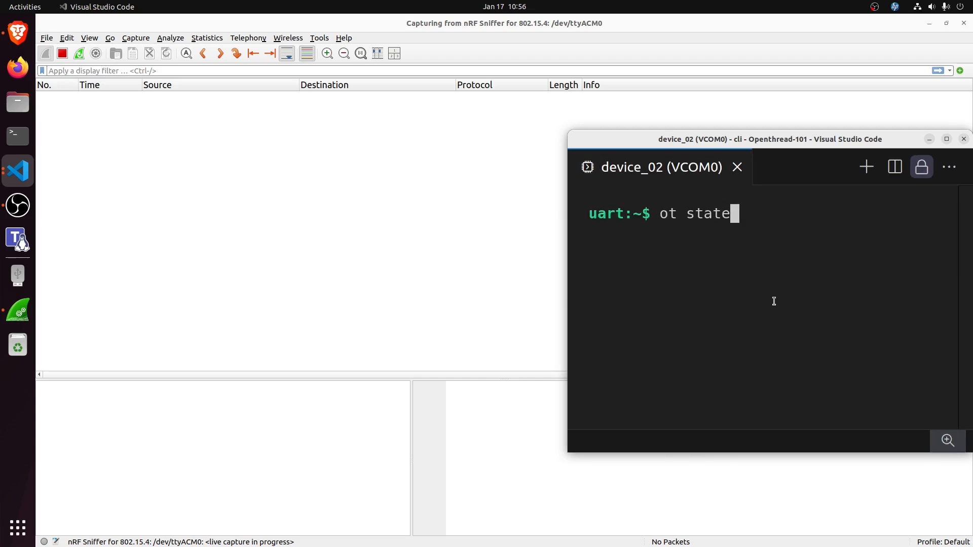
pyautogui.press('Return')
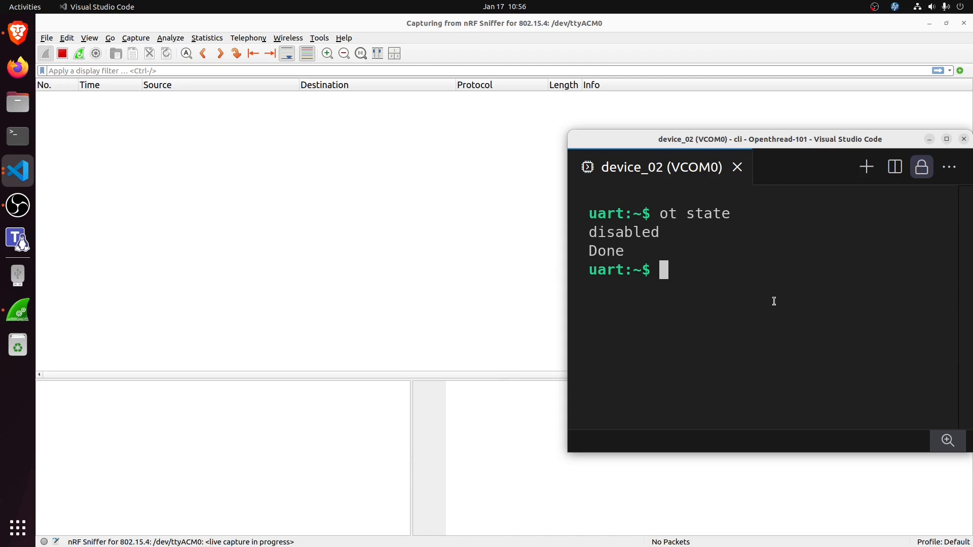
# Step: Display the active operational dataset with "ot dataset active" and enlarge the terminal window to fit the output
pyautogui.write('ot dat')
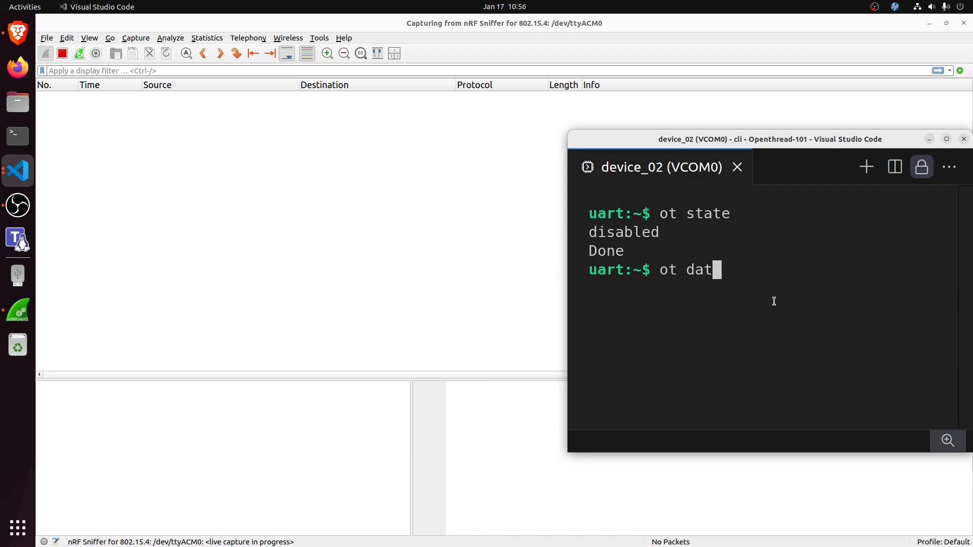
pyautogui.write('aset ac')
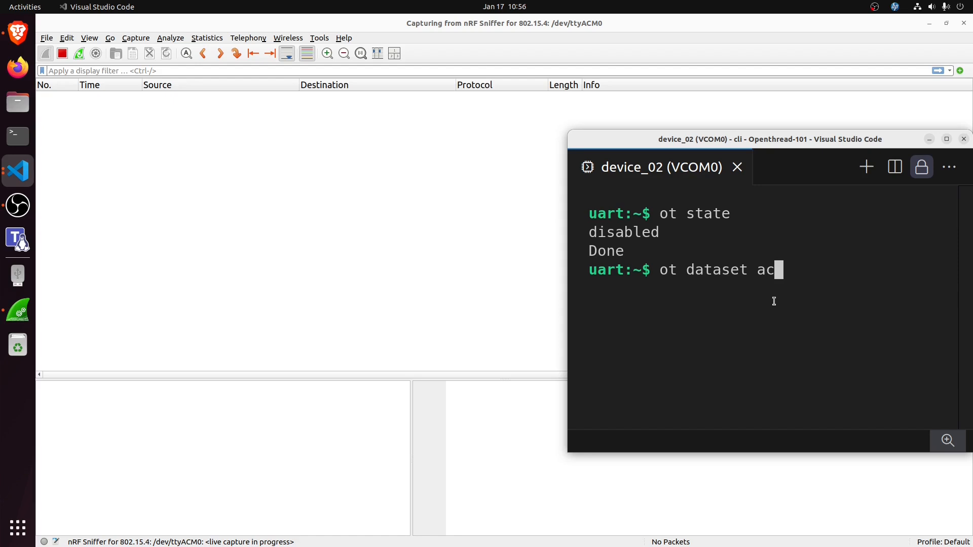
pyautogui.write('tive')
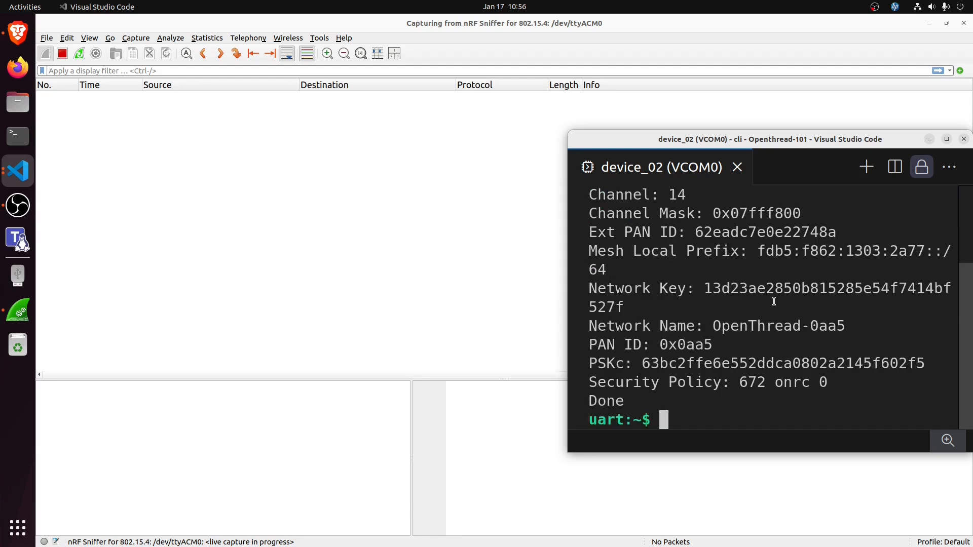
pyautogui.moveTo(559, 130); pyautogui.dragTo(503, 45)
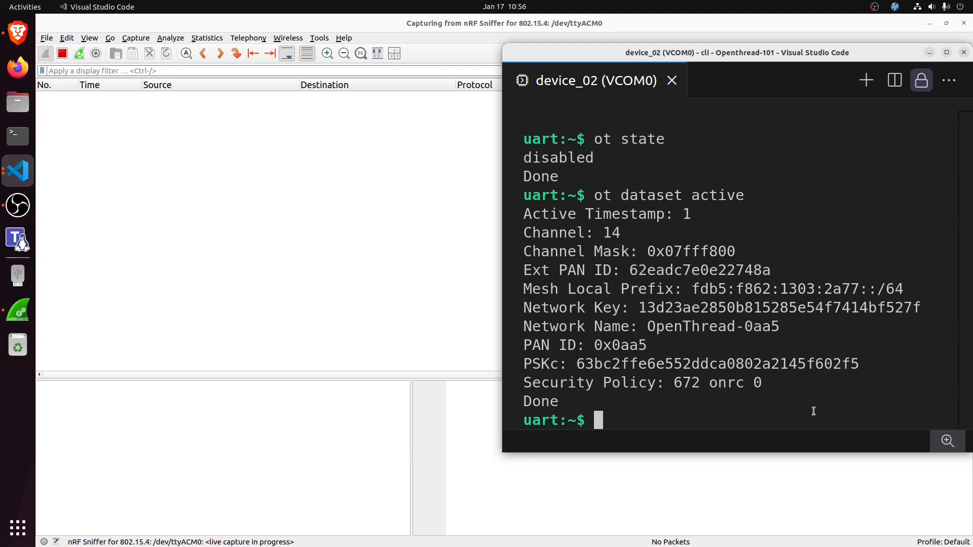
# Step: Bring up the device's network interface with "ot ifconfig up"
pyautogui.write('ot ifconfig ')
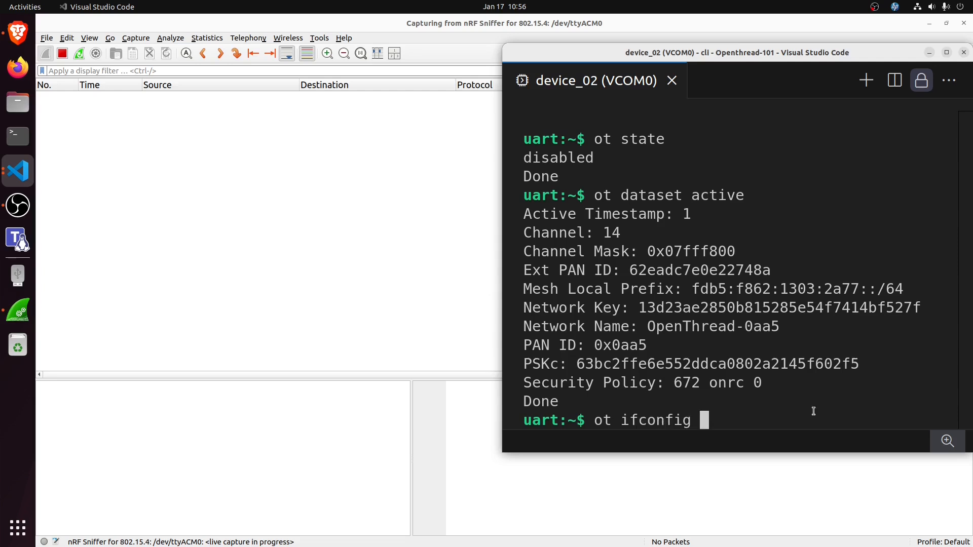
pyautogui.write('up')
pyautogui.press('Return')
# Step: Start the Thread protocol with "ot thread start" and minimize the terminal window to uncover the Wireshark capture
pyautogui.write('ot')
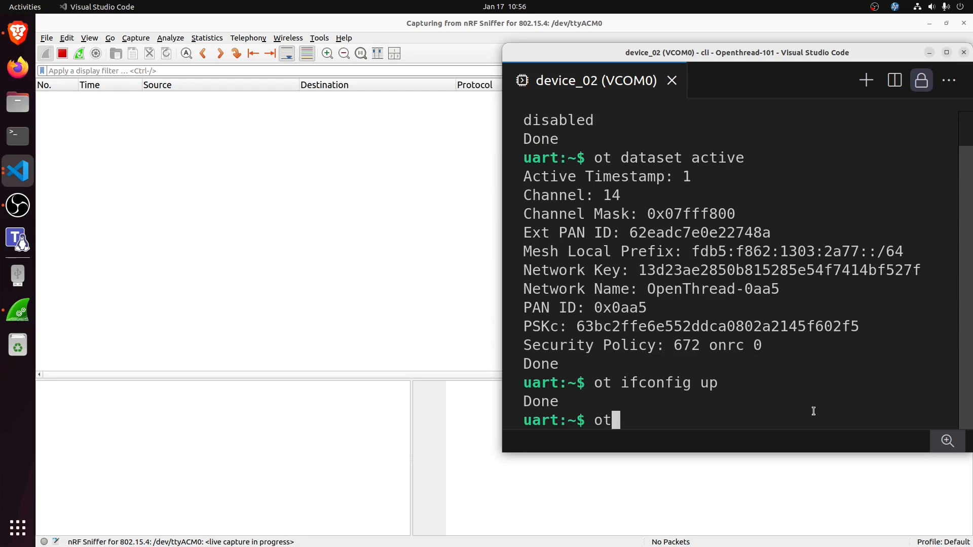
pyautogui.write(' thread start')
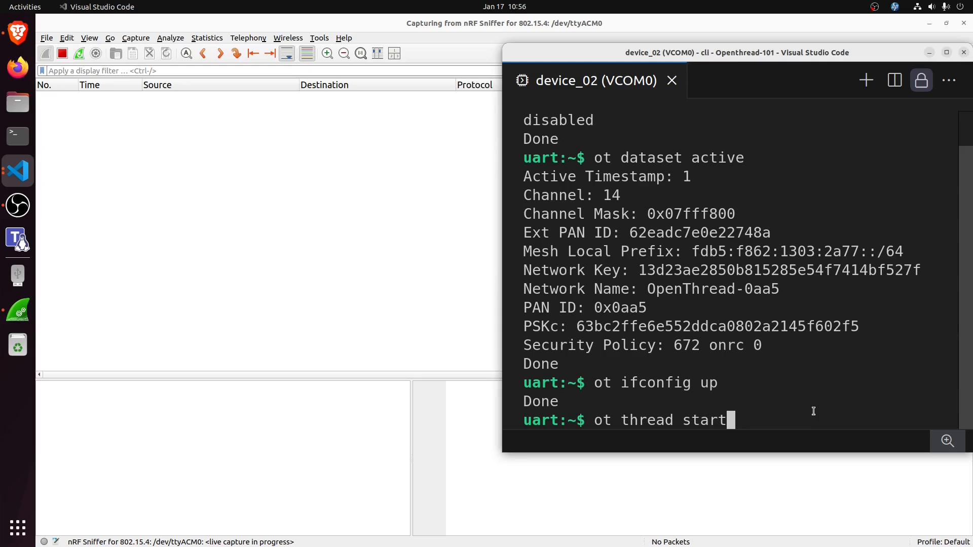
pyautogui.moveTo(522, 383); pyautogui.dragTo(742, 416)
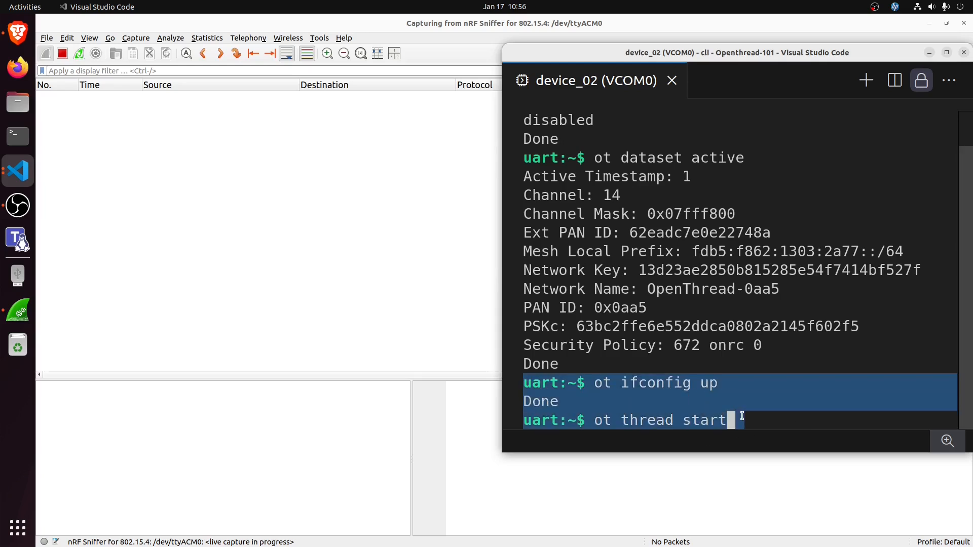
pyautogui.click(742, 419)
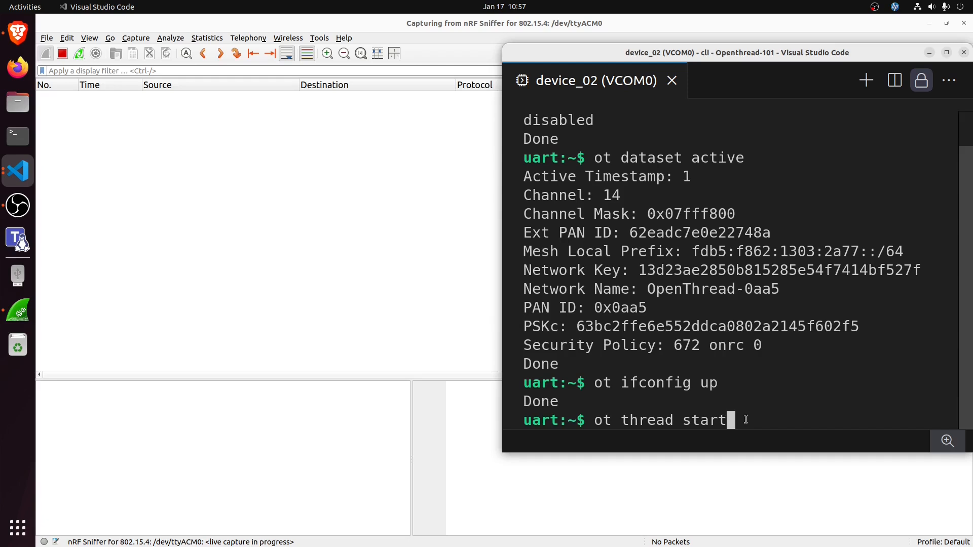
pyautogui.press('Return')
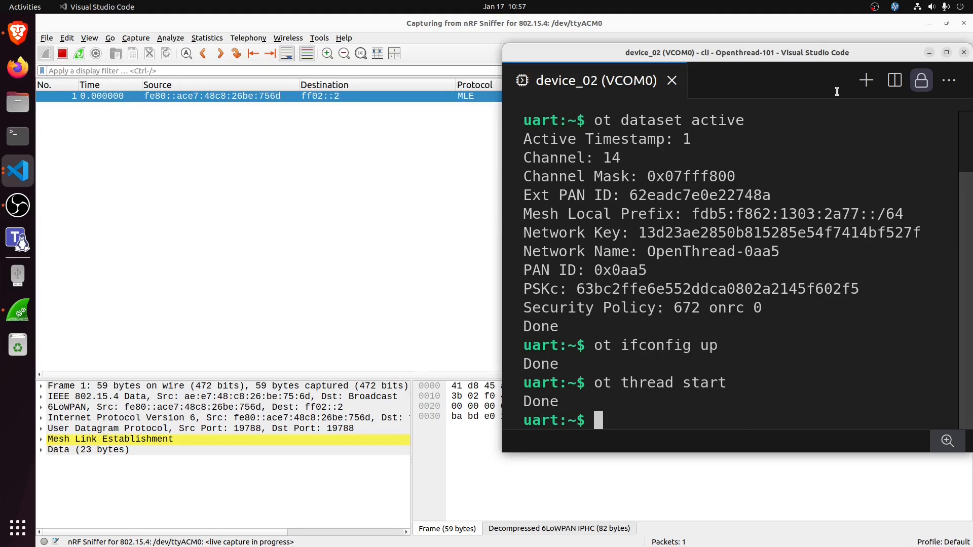
pyautogui.click(929, 52)
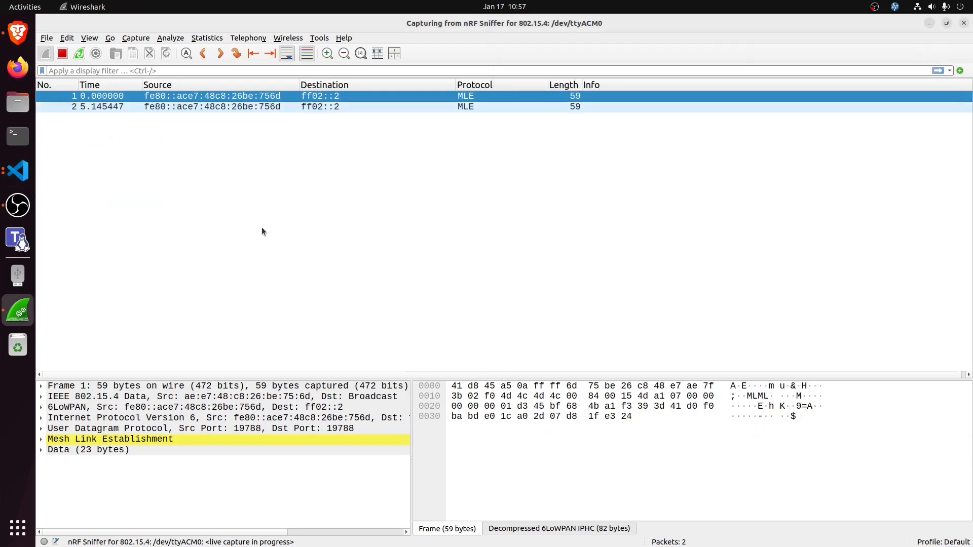